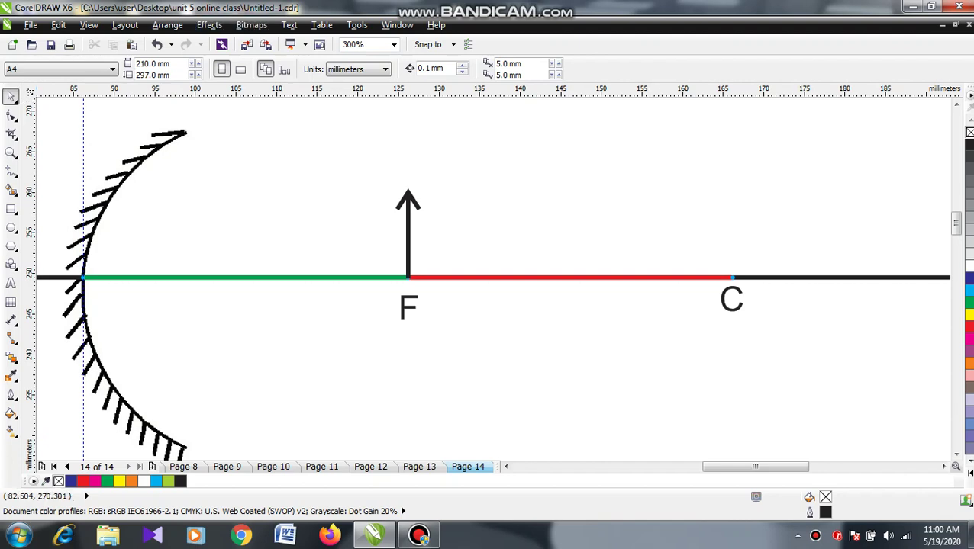
Draw a horizontal ray about 40 mm long from the object arrow's tip to the dashed guideline, with a 1.5 pt outline.
left_click(11, 171)
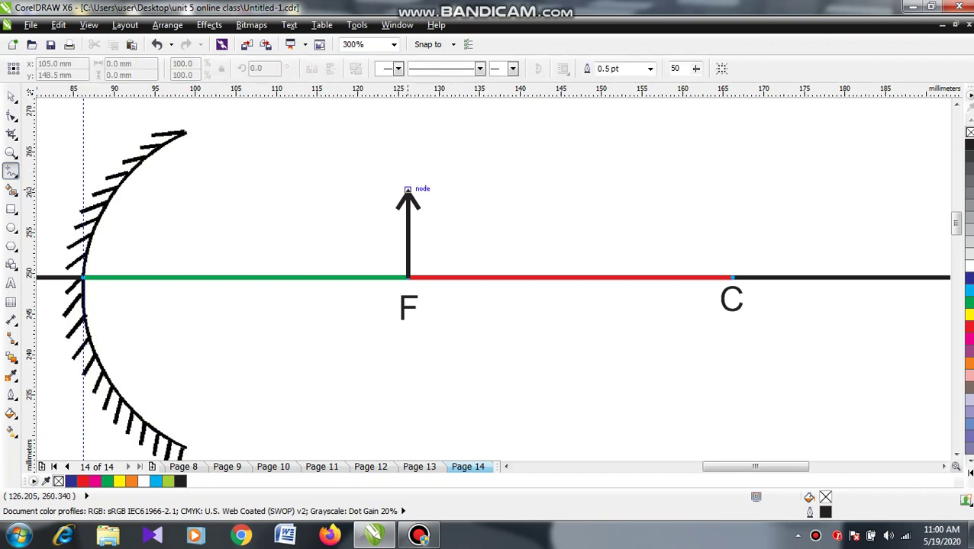
left_click(407, 189)
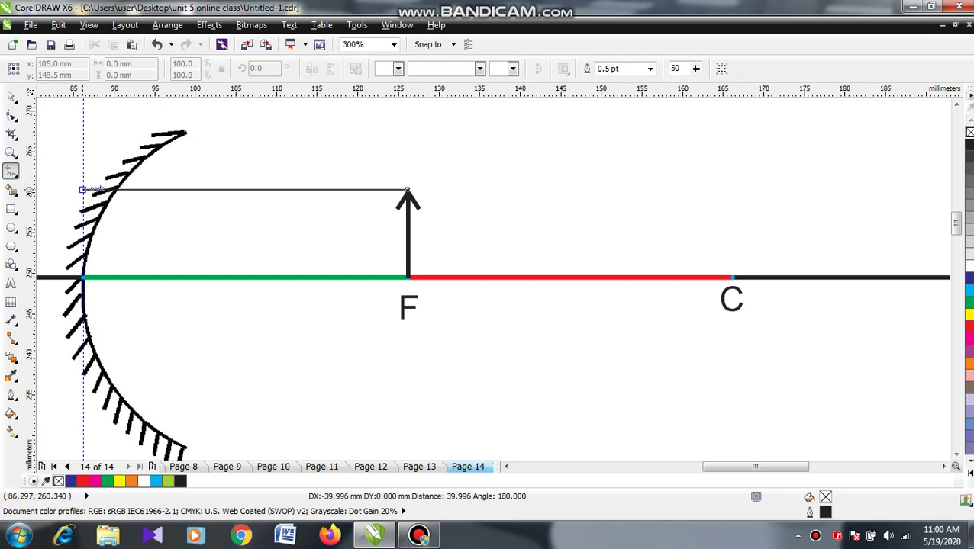
left_click(83, 189)
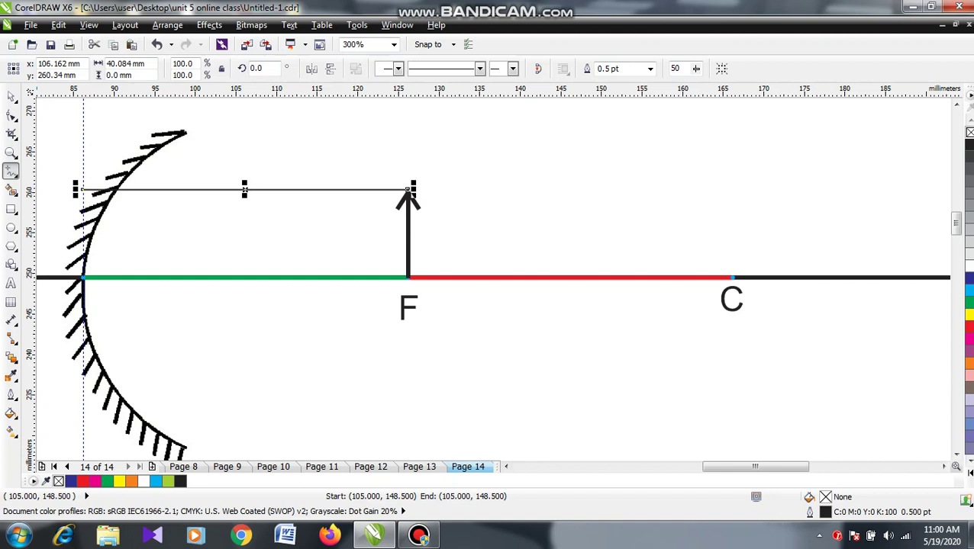
left_click(649, 69)
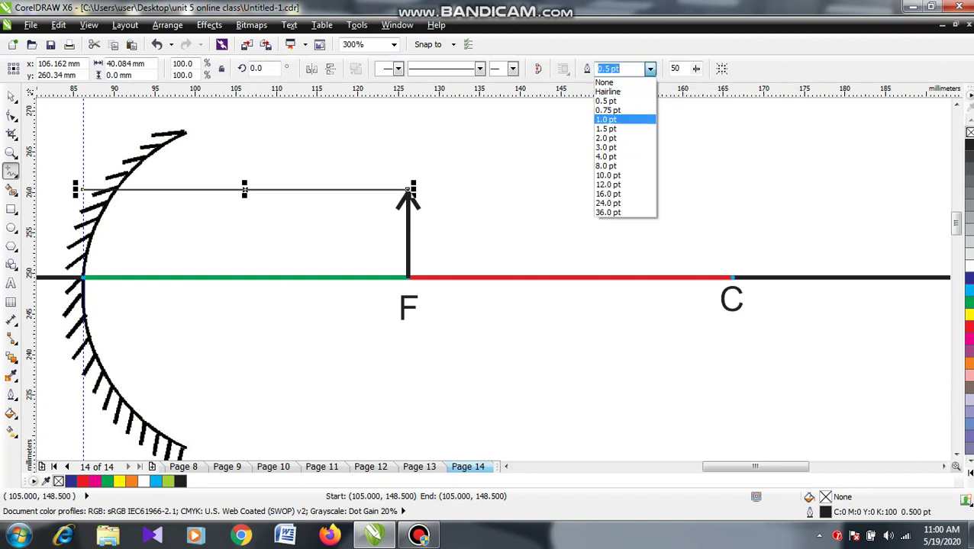
left_click(614, 125)
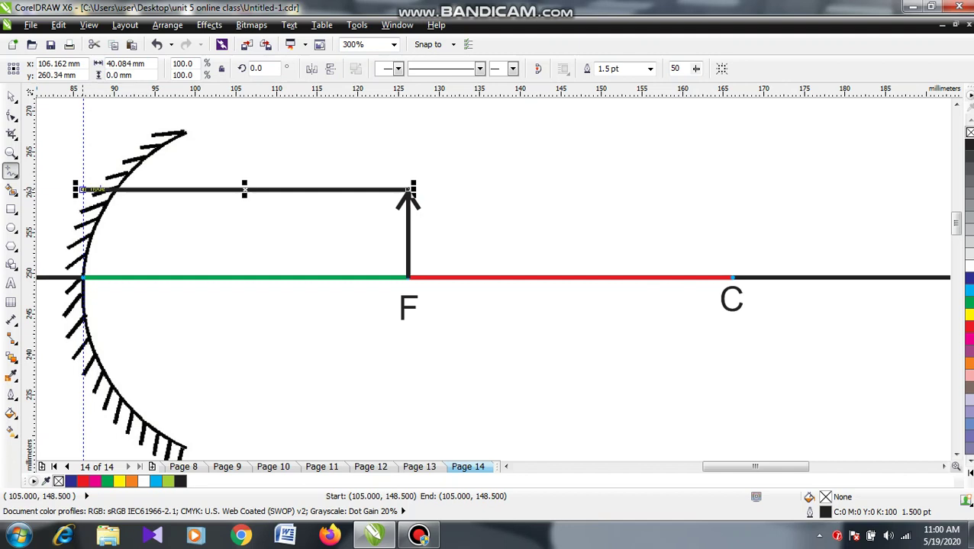
Draw the reflected ray about 106 mm long from the horizontal ray's mirror end through F, and bring point F and its label to the front.
mouse_move(81, 189)
left_mouse_down()
mouse_move(906, 399)
mouse_move(914, 413)
left_mouse_up()
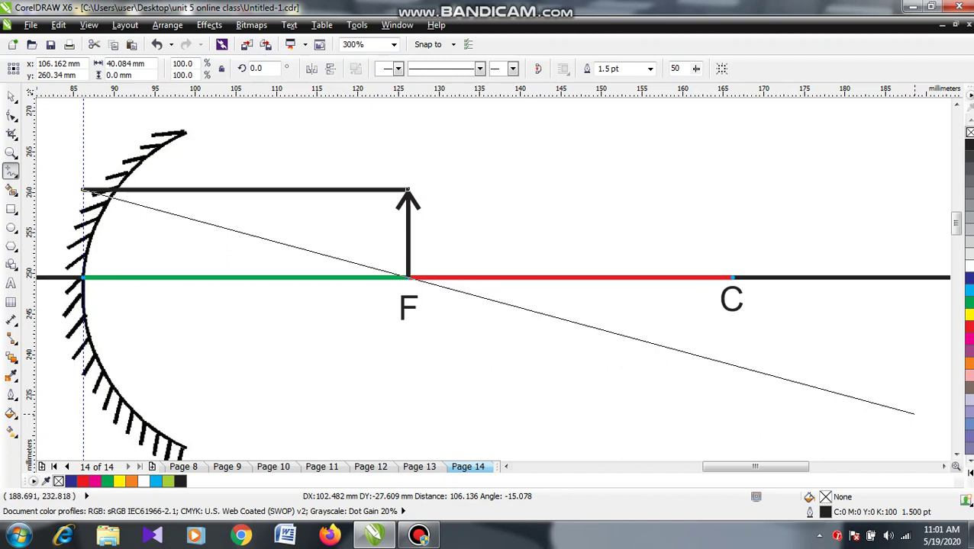
left_click(914, 414)
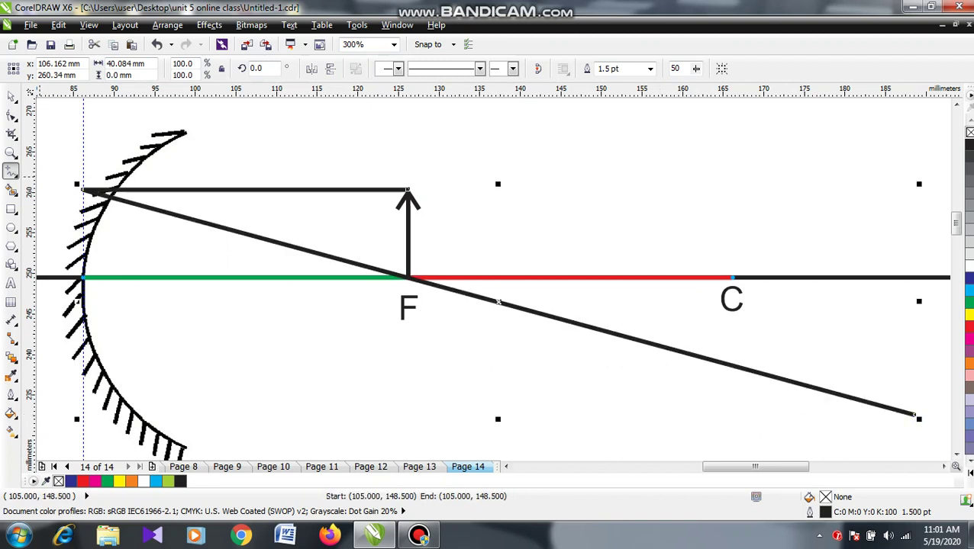
left_click(11, 97)
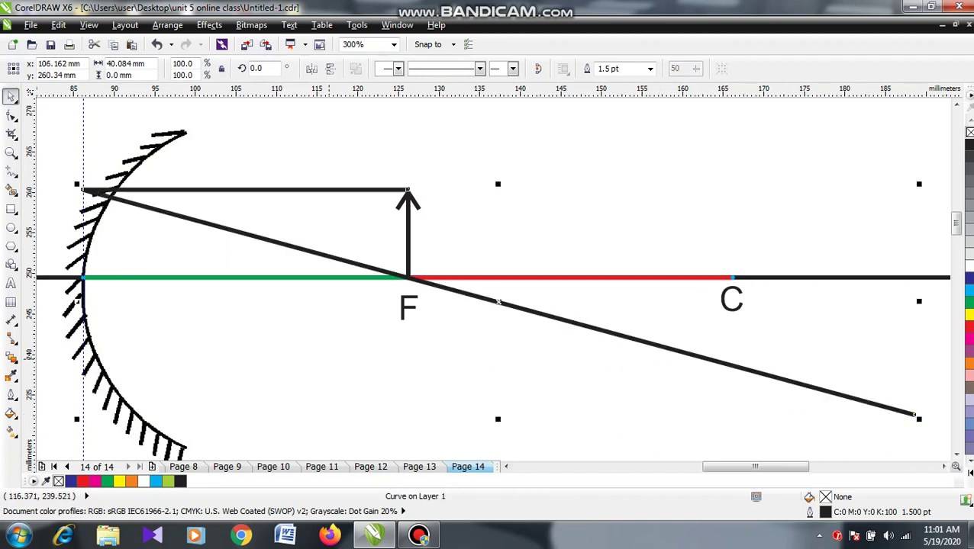
left_click_drag(326, 363, 452, 251)
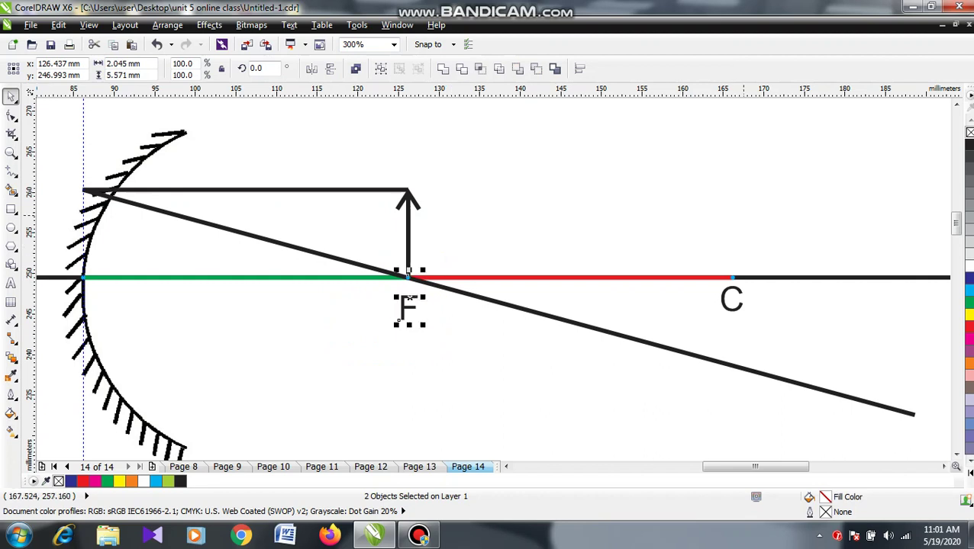
left_click(482, 371)
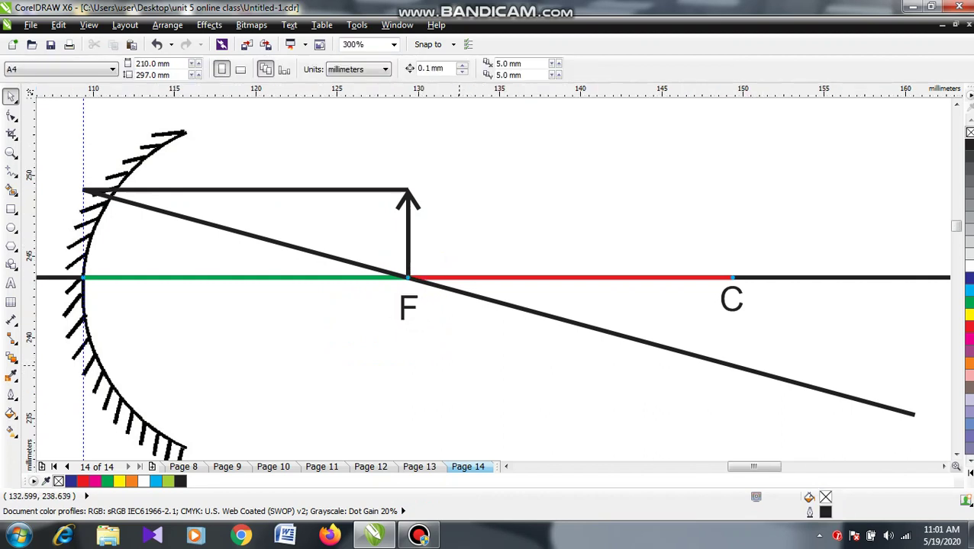
Add a direction arrow about 9.5 mm long on the horizontal ray, pointing toward the mirror, with 1.5 pt outline and an end arrowhead.
scroll(460, 371, "up", 1)
scroll(416, 327, "down", 1)
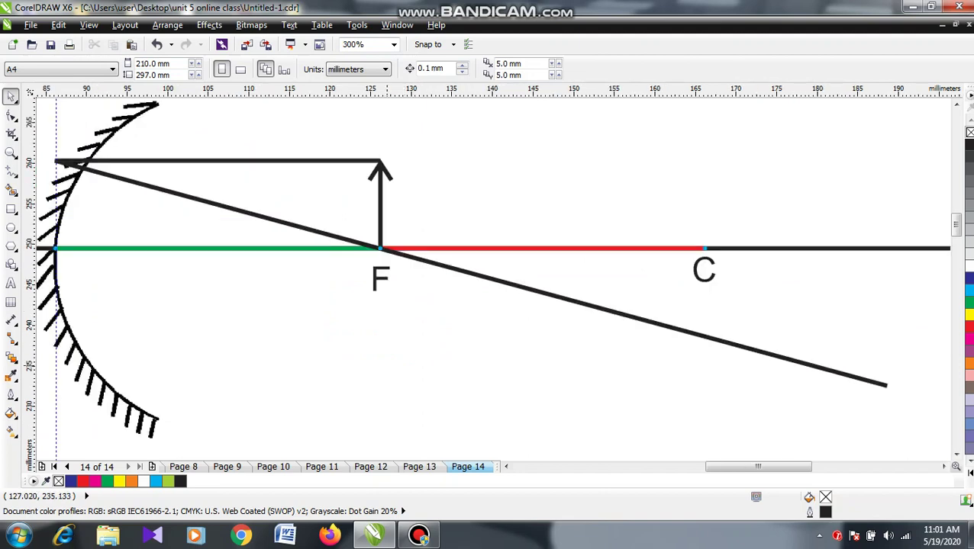
scroll(386, 365, "down", 1)
scroll(386, 366, "up", 1)
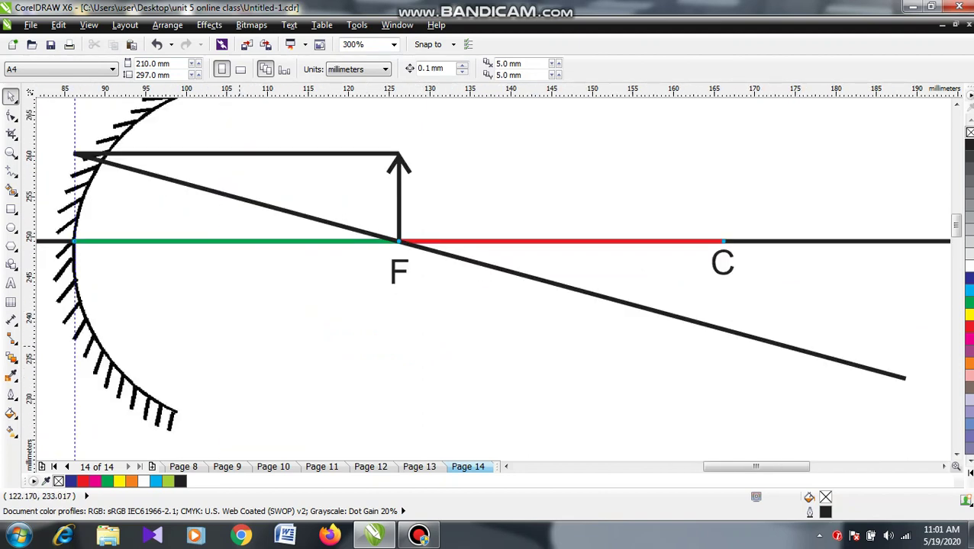
left_click(11, 172)
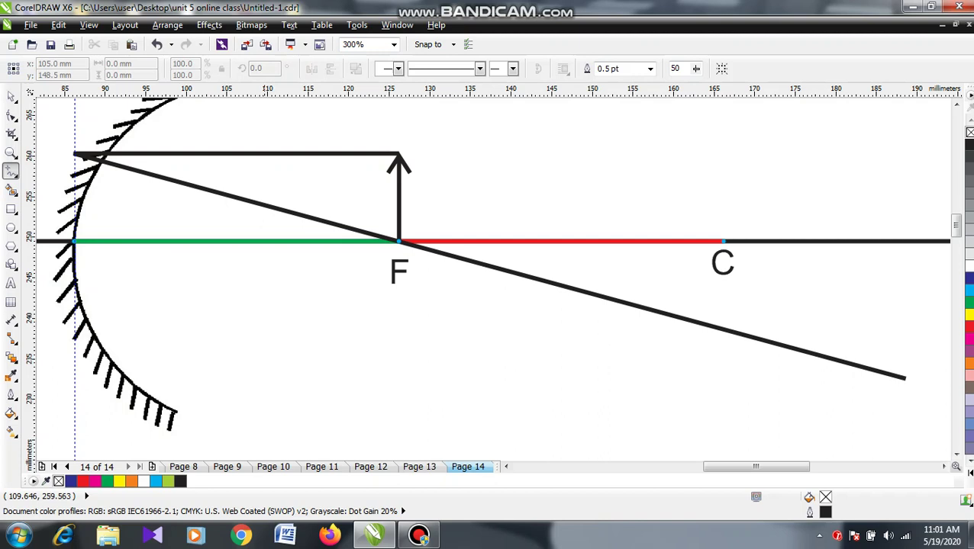
left_click(266, 153)
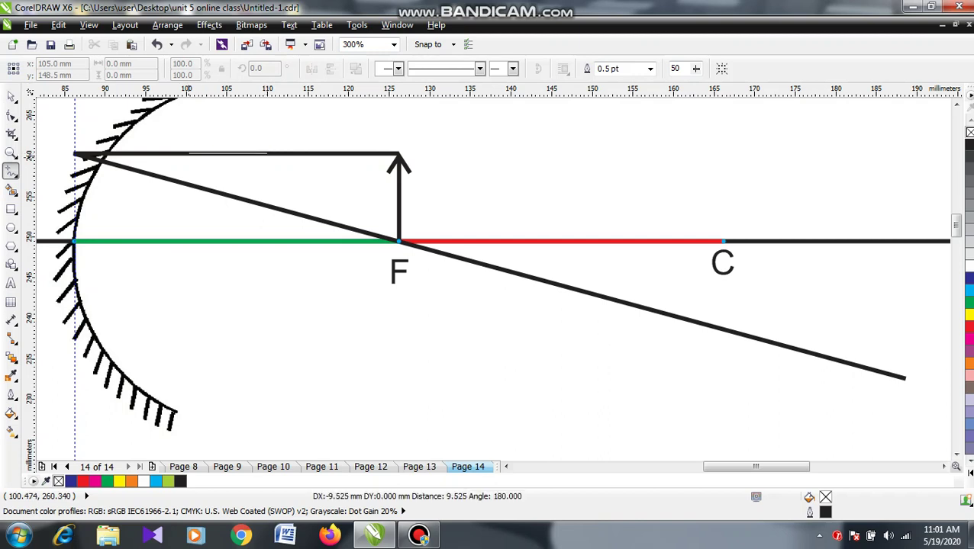
left_click(189, 153)
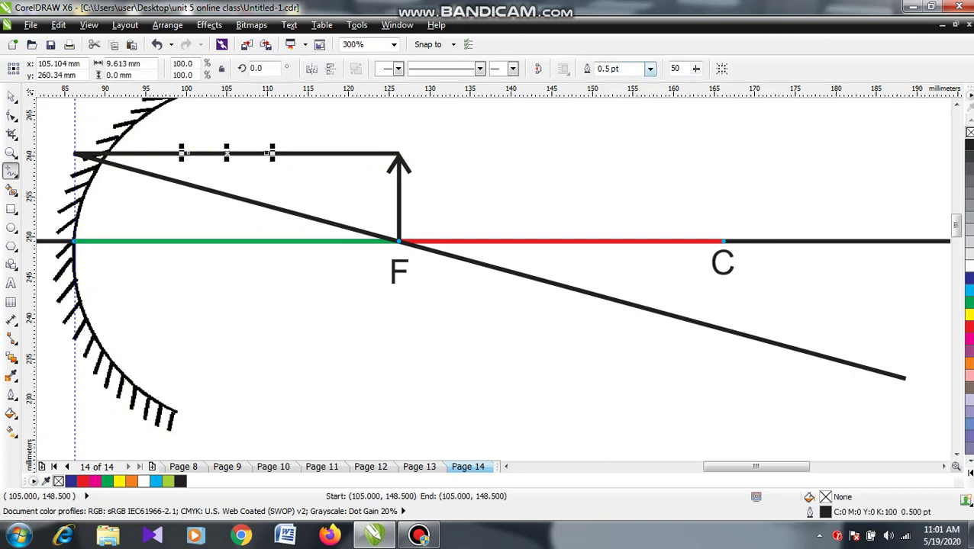
left_click(649, 68)
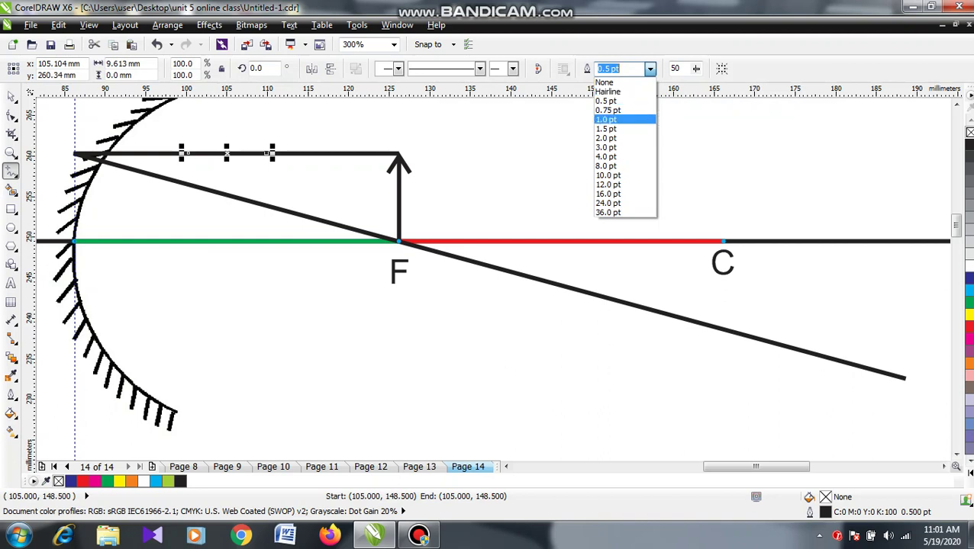
left_click(614, 128)
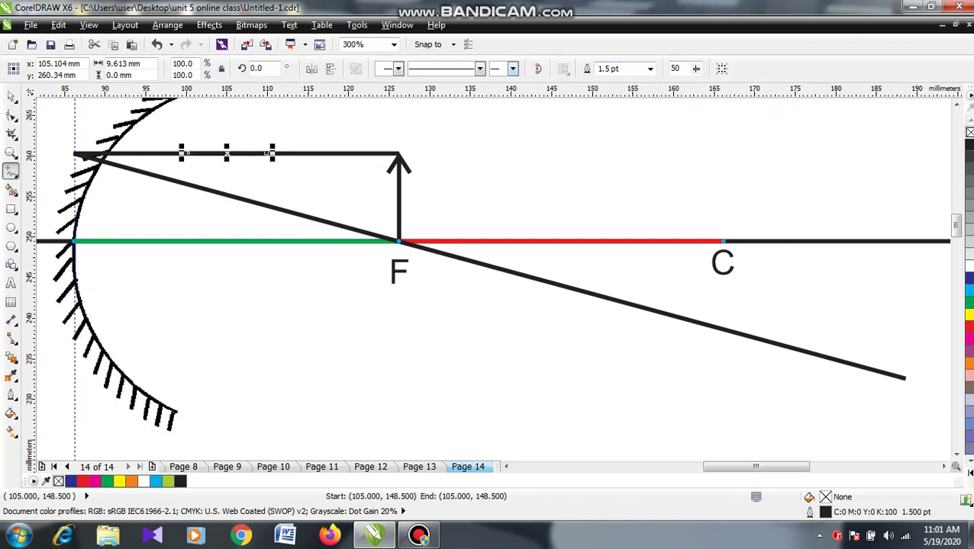
left_click(513, 69)
left_click(542, 96)
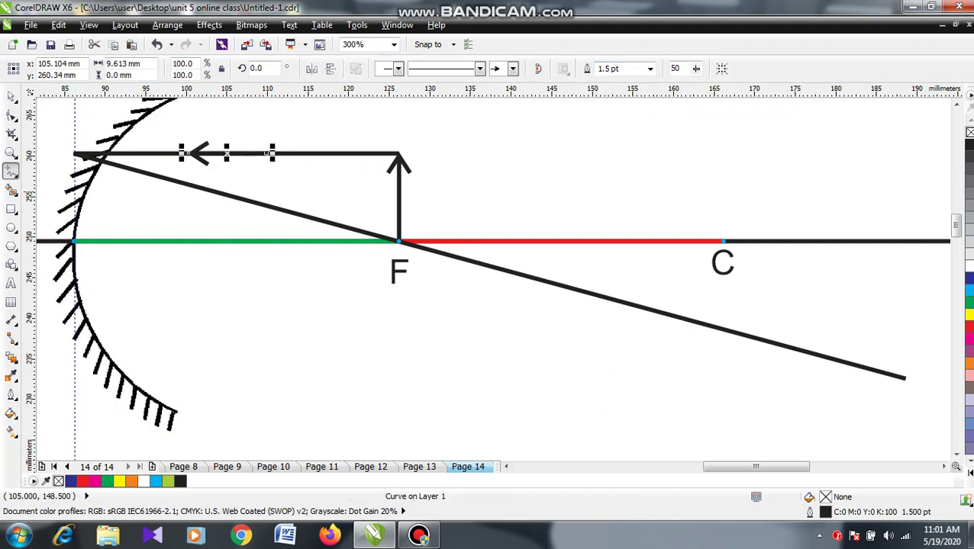
Add a 1.5 pt direction arrow about 9.4 mm long on the reflected ray between the mirror and F, pointing toward F.
left_click(217, 193)
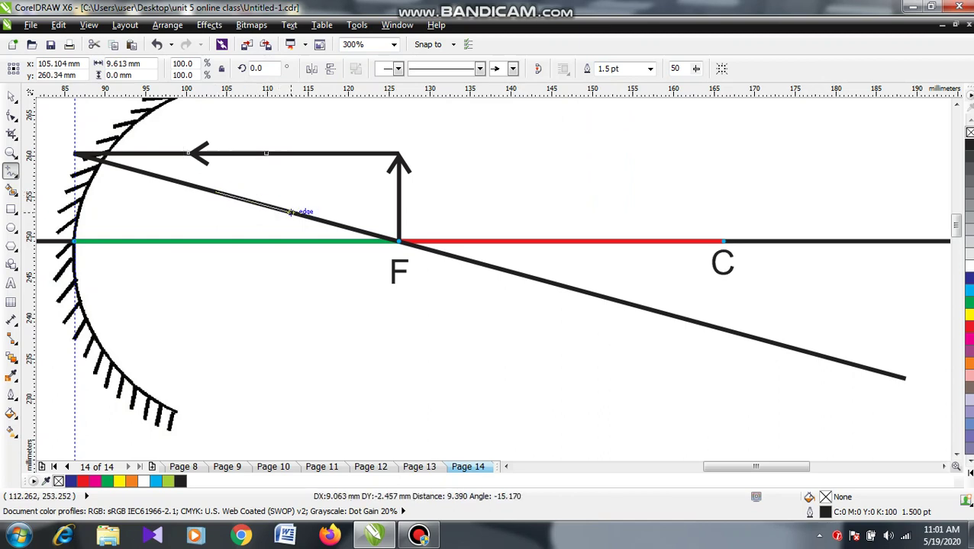
left_click_drag(290, 212, 294, 213)
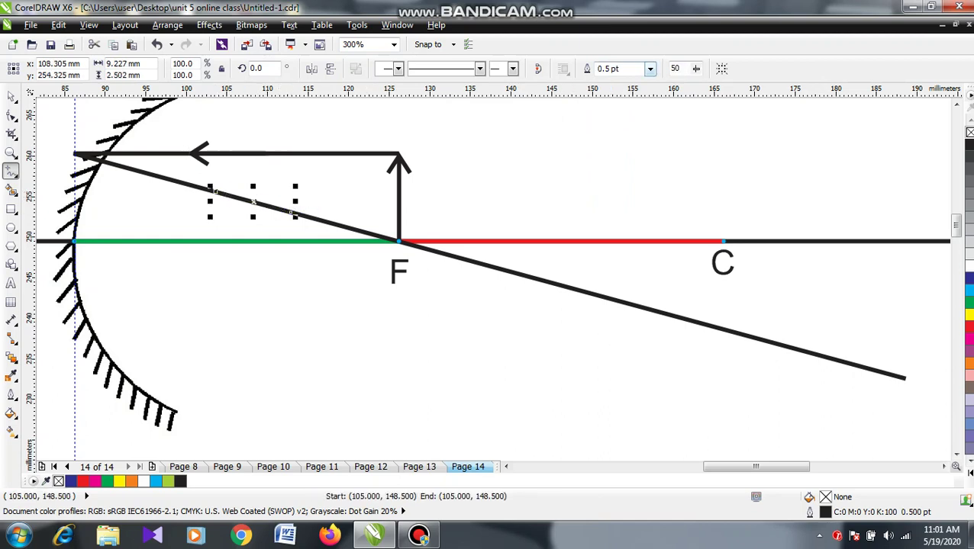
left_click(651, 68)
left_click(633, 127)
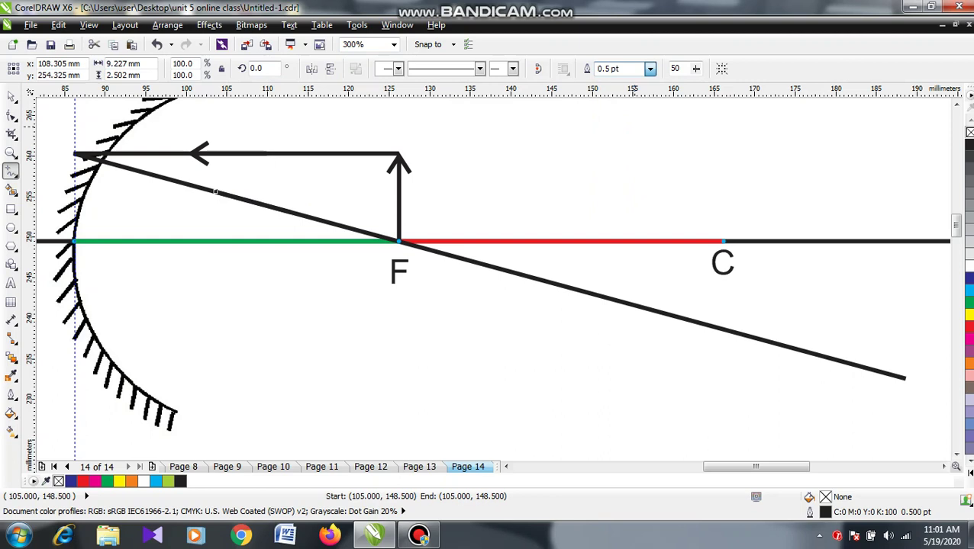
left_click(512, 69)
left_click(542, 96)
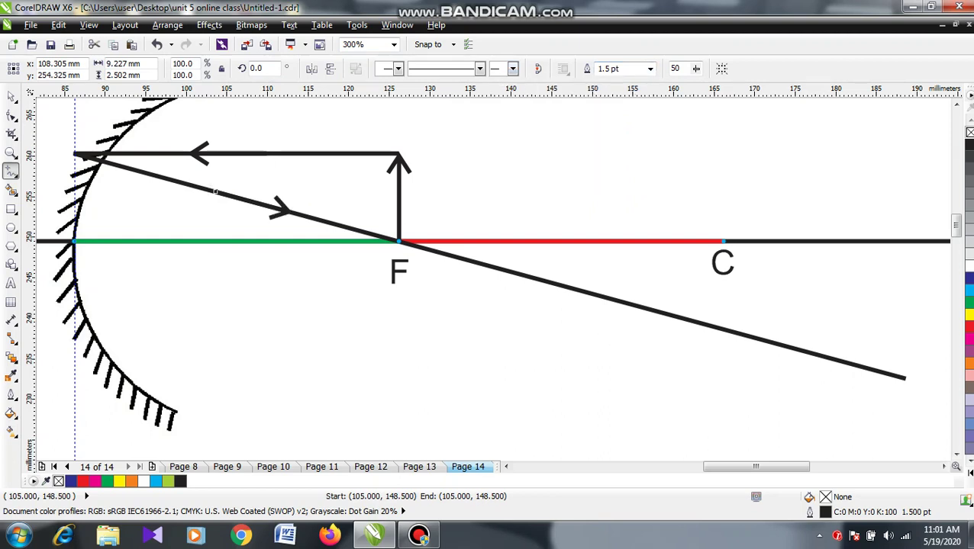
Add a 1.5 pt direction arrow about 9 mm long on the reflected ray beyond F, pointing away from the mirror.
left_click(533, 278)
left_click_drag(605, 296, 610, 298)
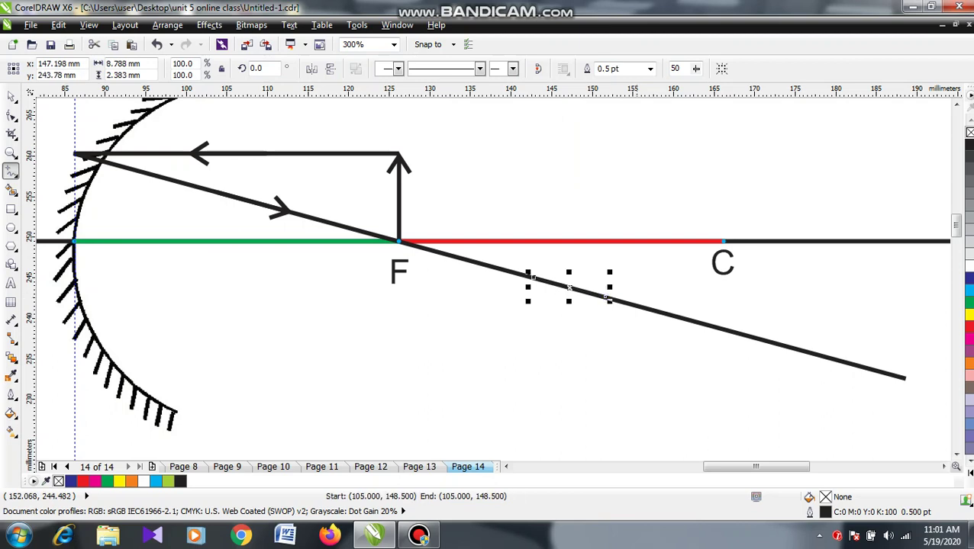
left_click(650, 69)
left_click(605, 129)
left_click(512, 69)
left_click(543, 95)
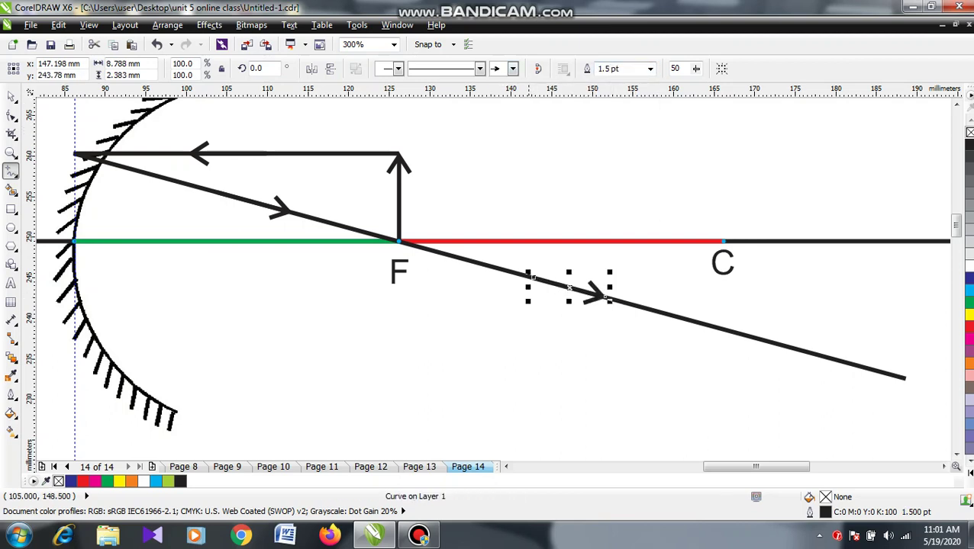
scroll(528, 185, "down", 1)
scroll(527, 180, "up", 1)
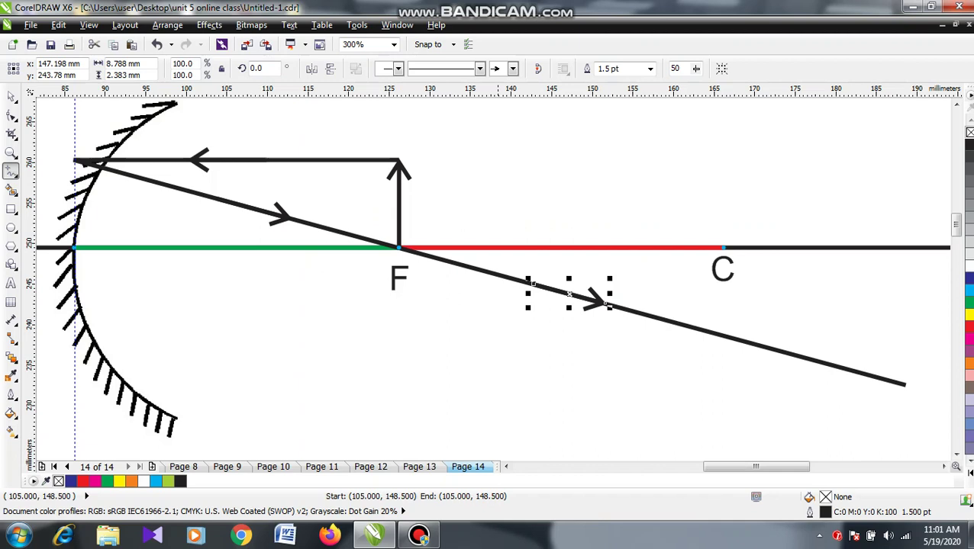
left_click(11, 97)
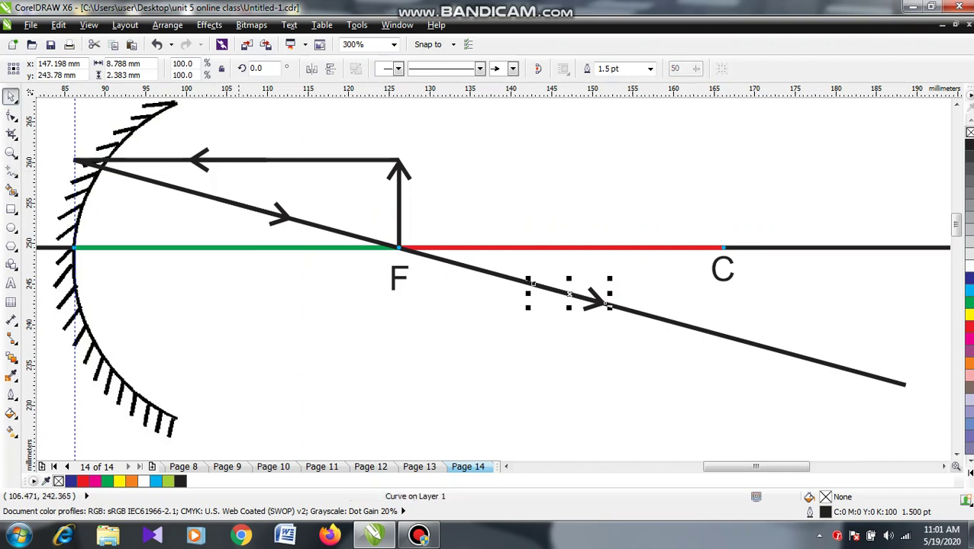
left_click(239, 306)
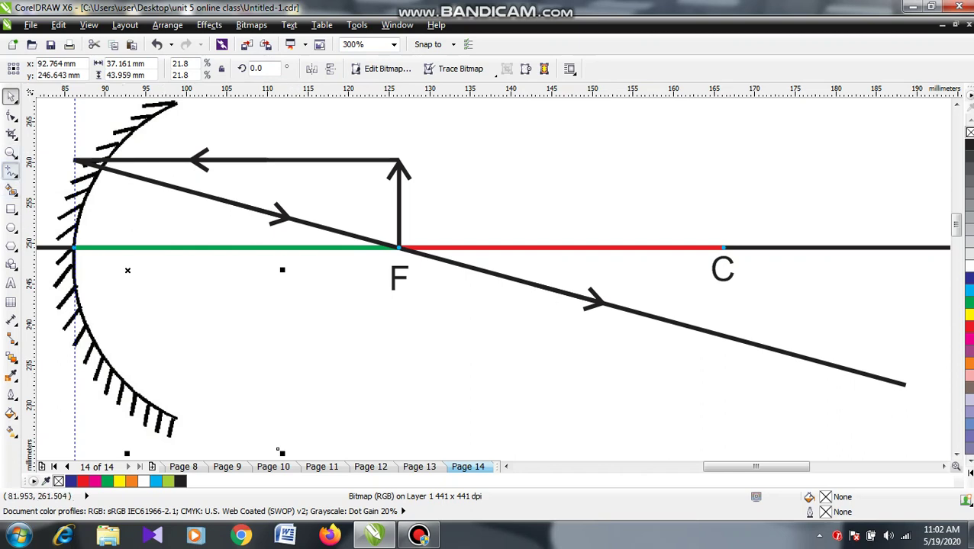
left_click(11, 172)
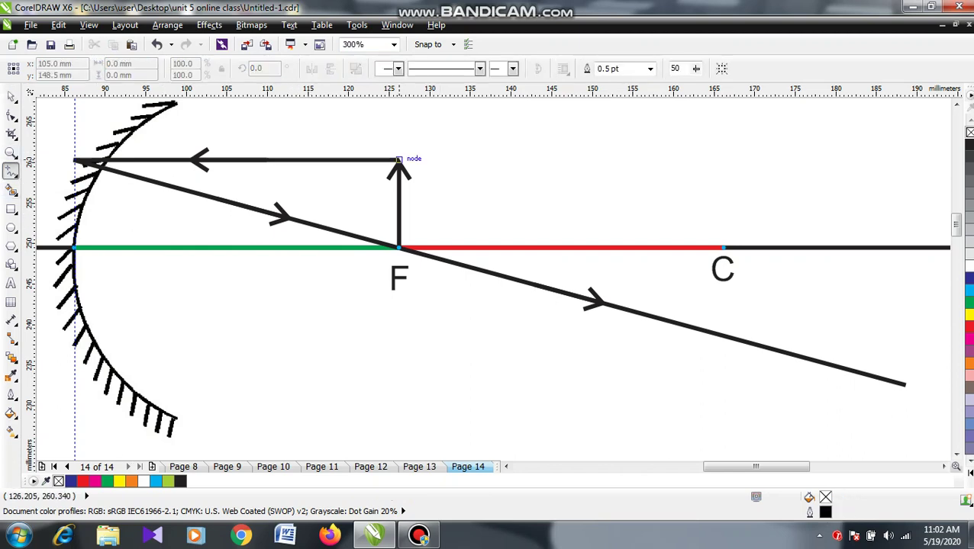
left_click(398, 160)
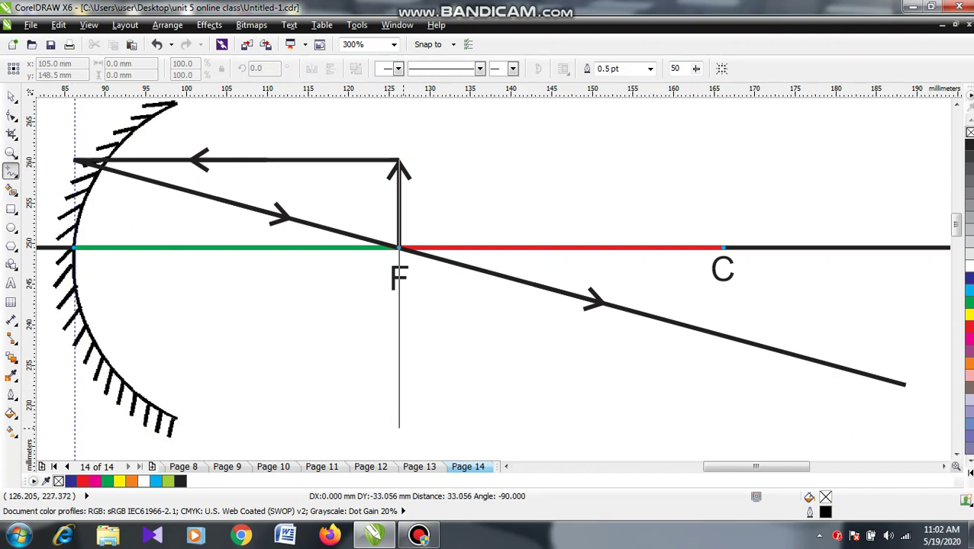
left_click(398, 428)
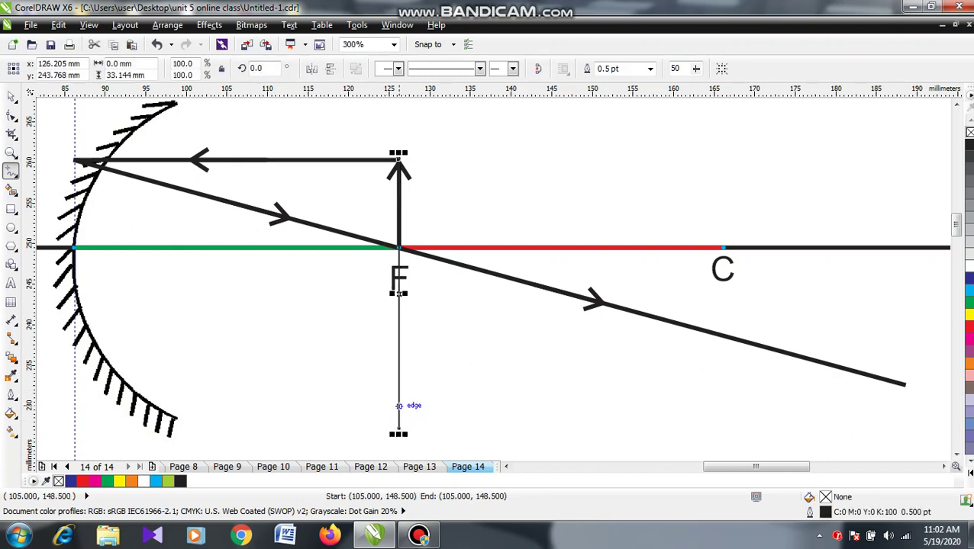
key("Delete")
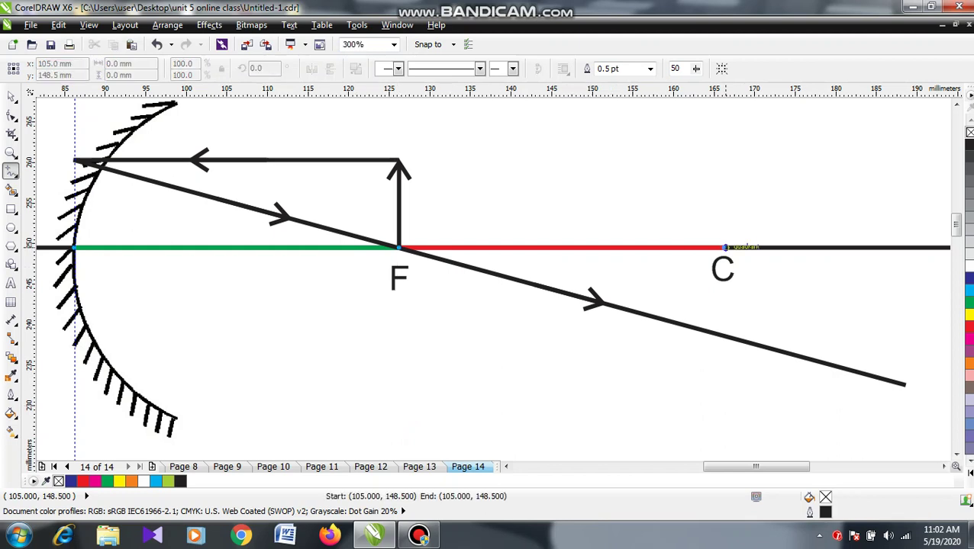
Draw a line about 50 mm long from C through the object arrow's tip toward the mirror, with a 1.5 pt outline.
left_click(723, 247)
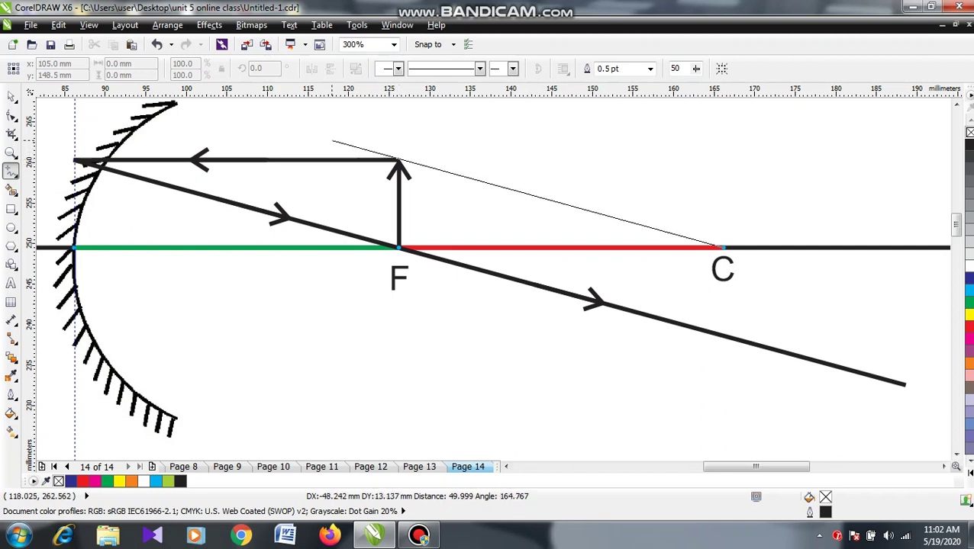
left_click(331, 140)
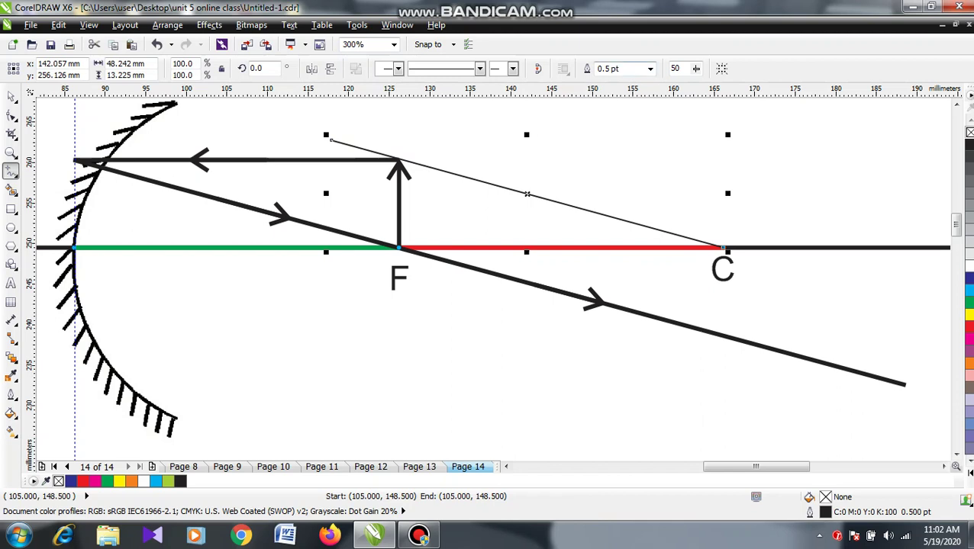
left_click(650, 69)
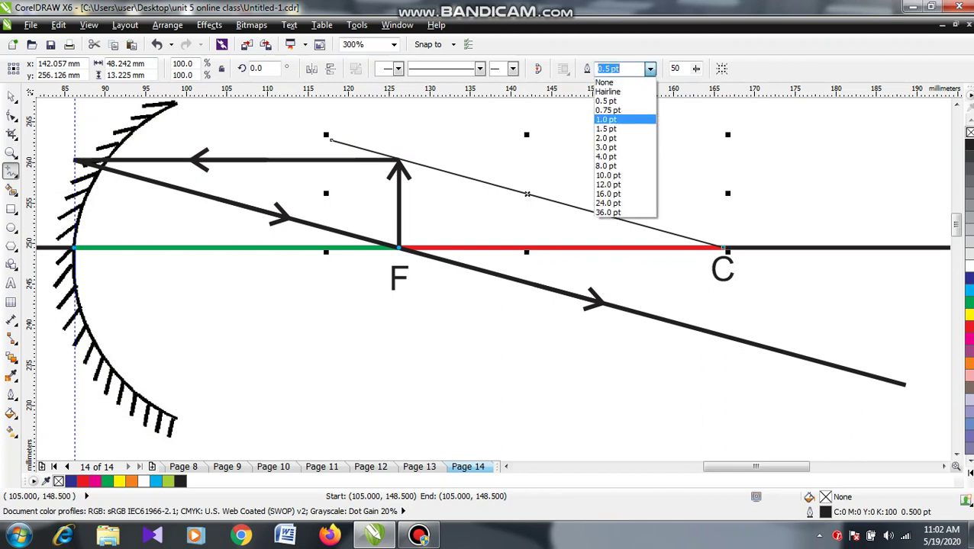
left_click(606, 128)
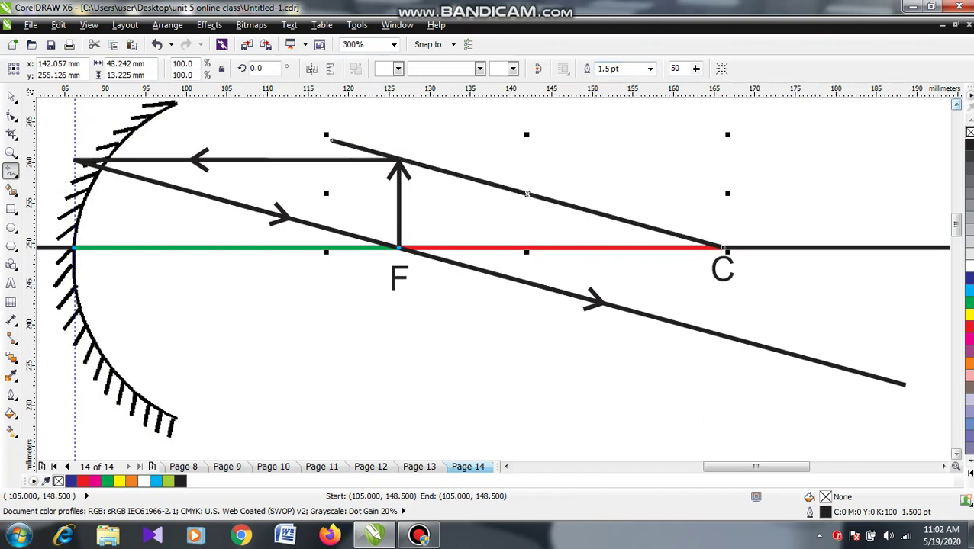
Extend the mirror-side end of the line through C and the object arrow's tip along its direction to the vertical guideline.
left_click(956, 104)
left_click(956, 104)
left_click(956, 105)
left_click(956, 104)
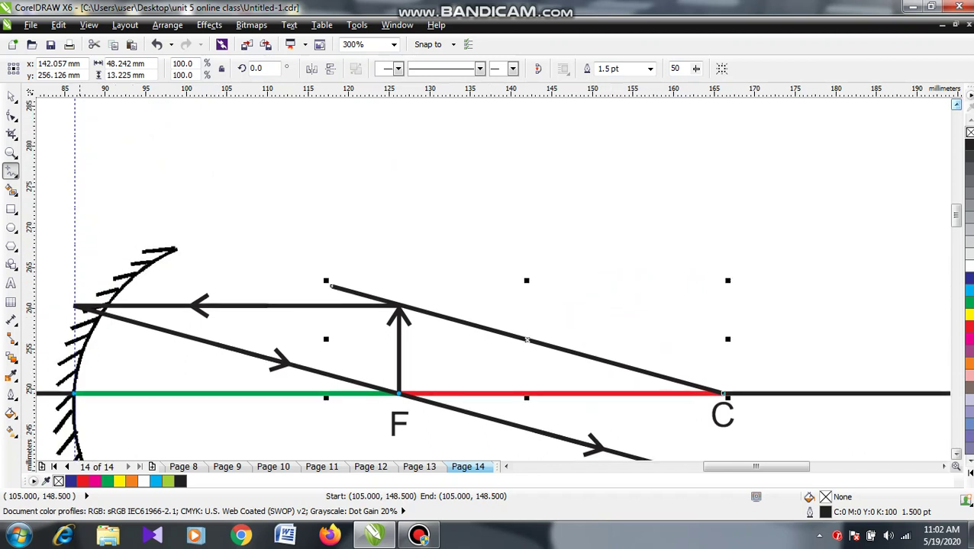
left_click(12, 115)
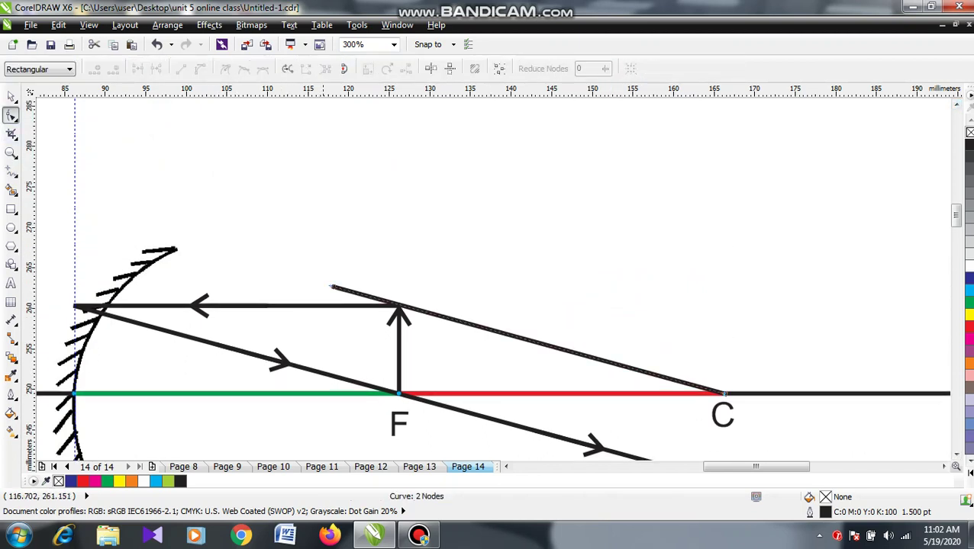
left_click_drag(332, 287, 74, 218)
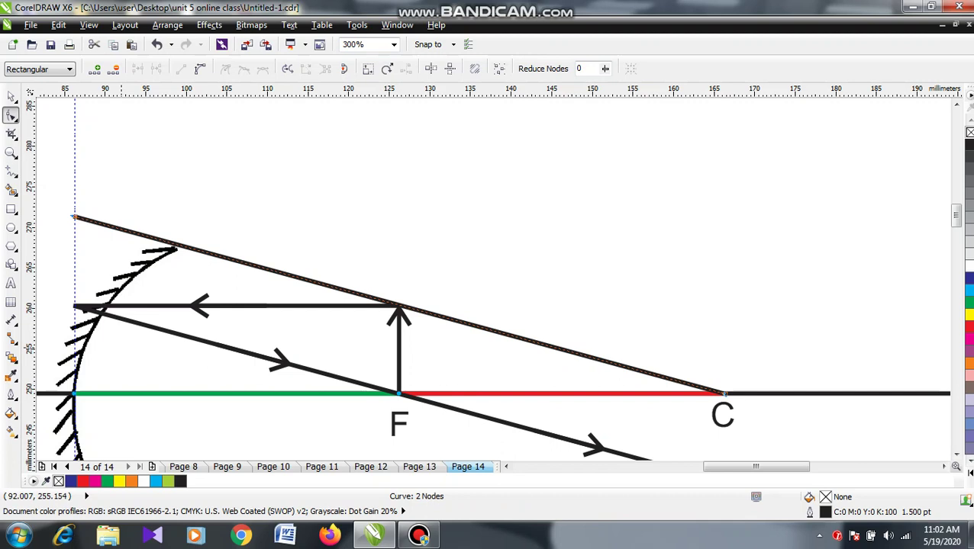
Continue the line through C by about 28 mm beyond C, below the principal axis and away from the mirror.
scroll(85, 333, "down", 1)
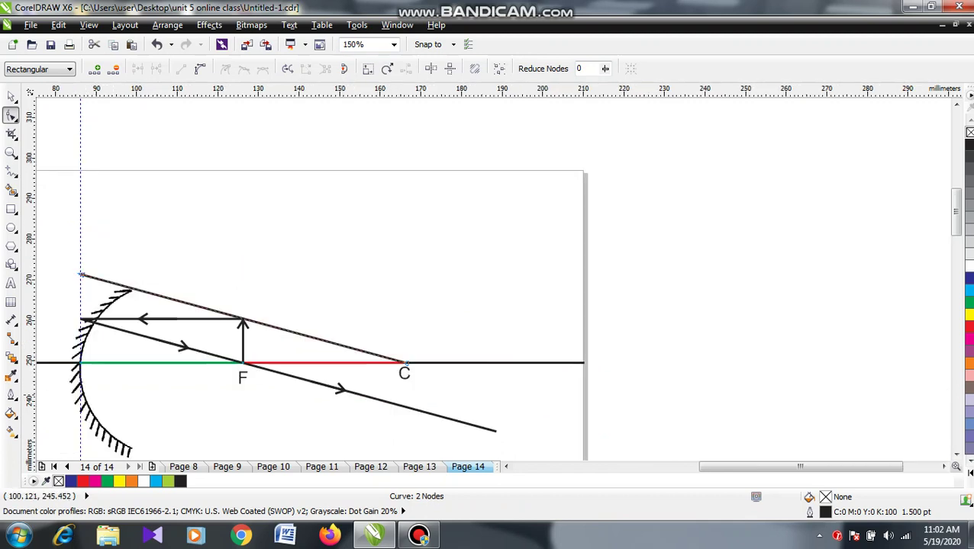
scroll(398, 408, "up", 1)
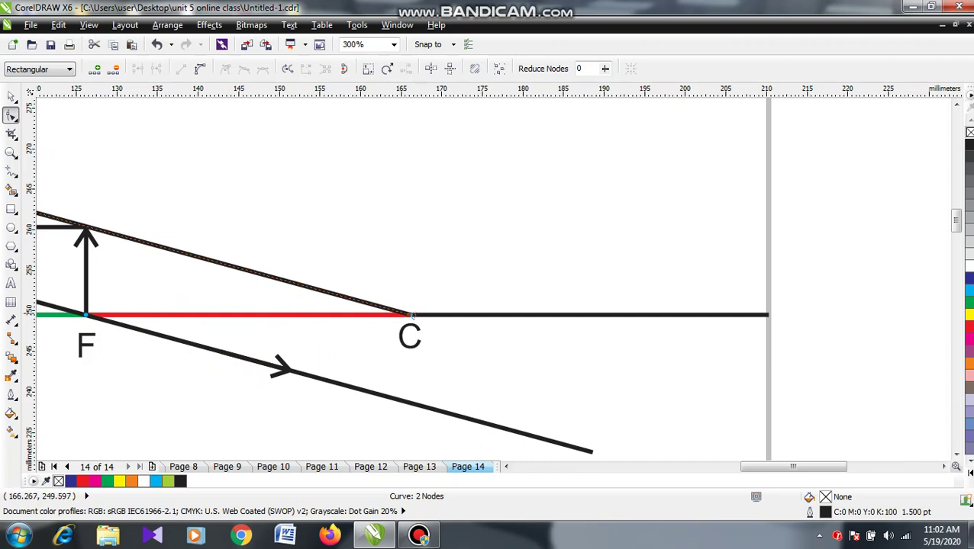
scroll(261, 311, "down", 2)
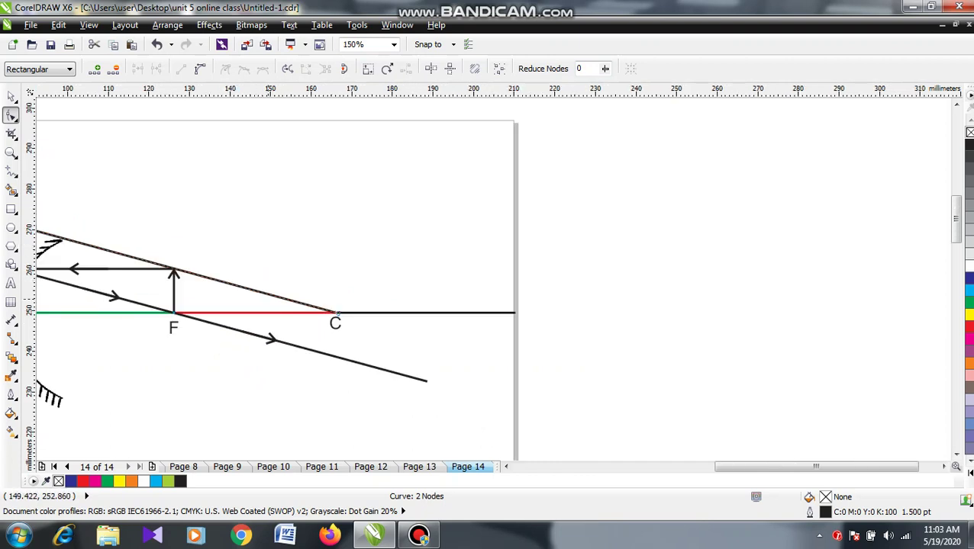
scroll(339, 315, "up", 2)
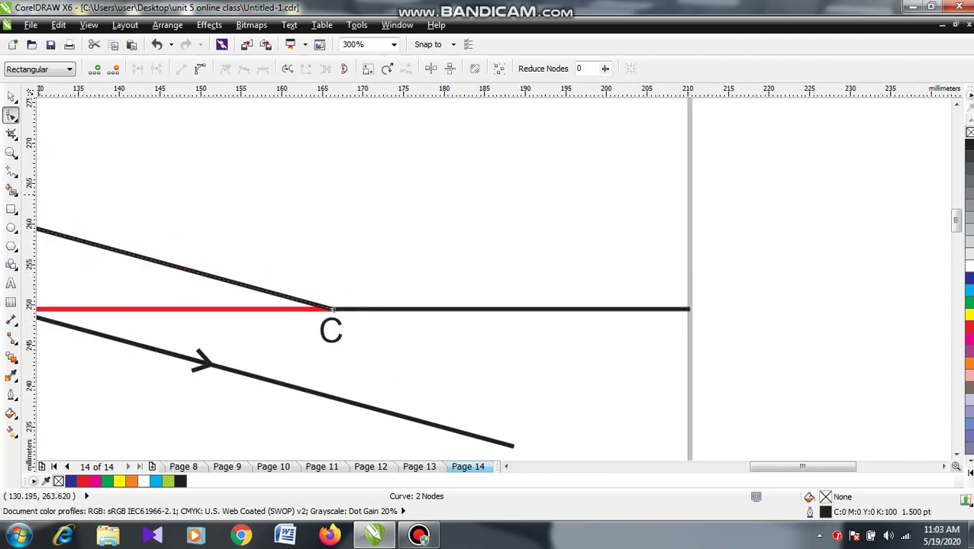
left_click(10, 170)
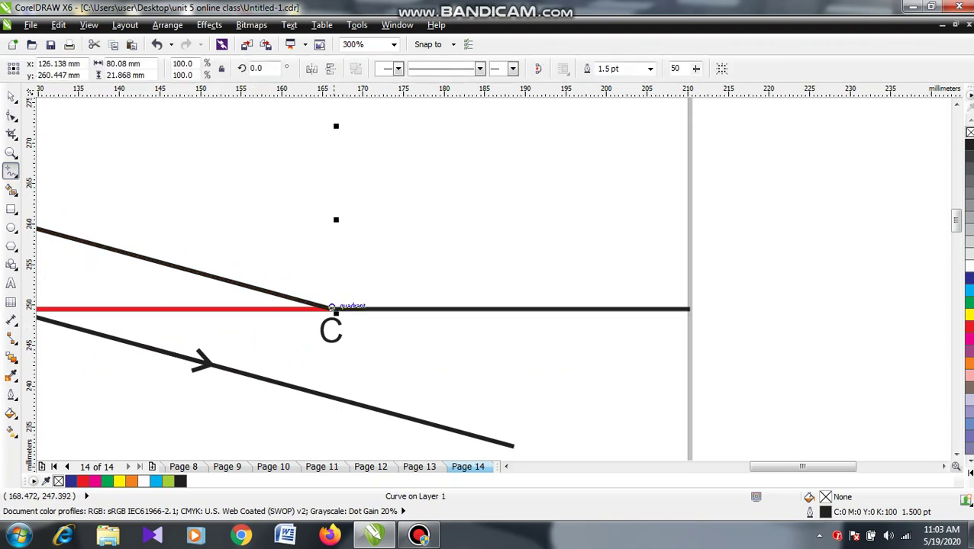
left_click(330, 309)
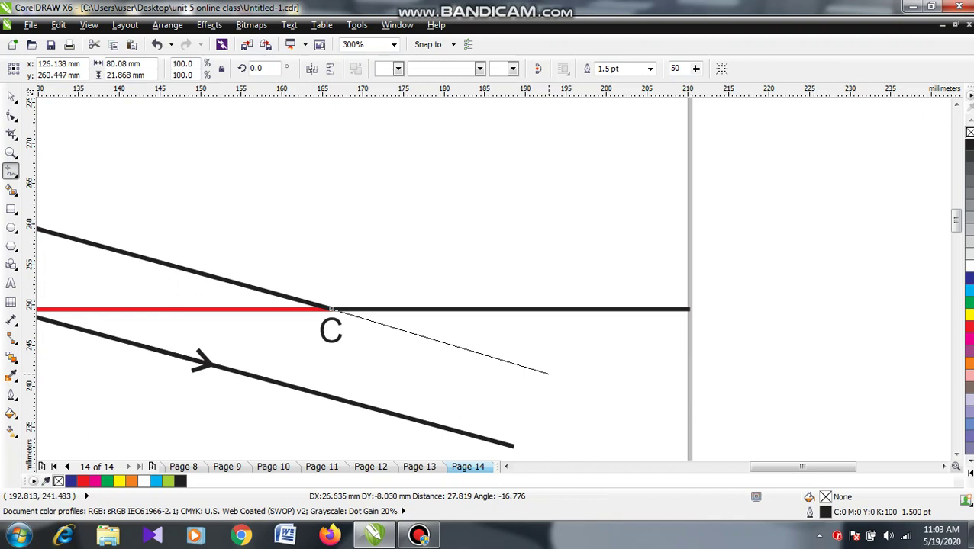
left_click(549, 374)
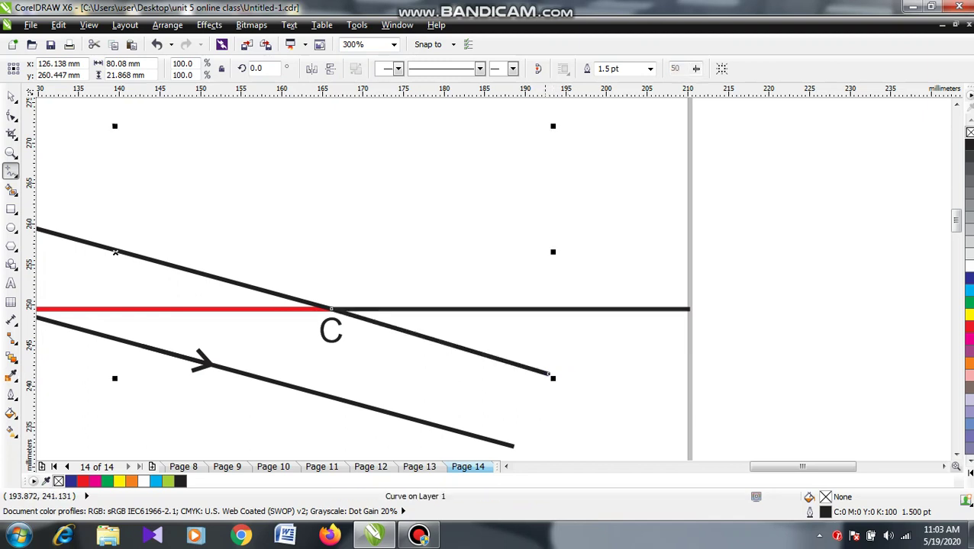
scroll(563, 403, "down", 2)
scroll(451, 366, "up", 4)
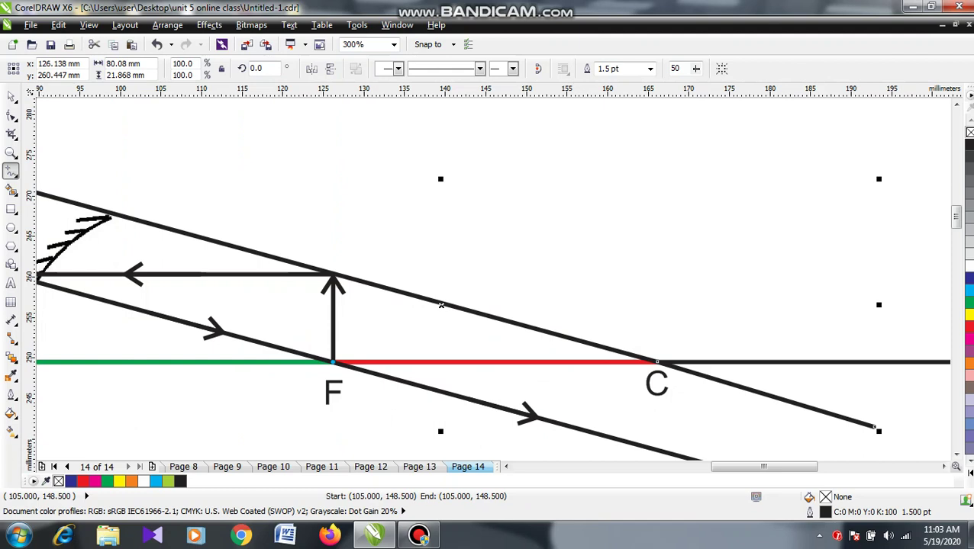
Add a 1.5 pt direction arrow about 10 mm long on the ray between C and the object's tip, pointing toward the mirror.
left_click(10, 97)
left_click(392, 154)
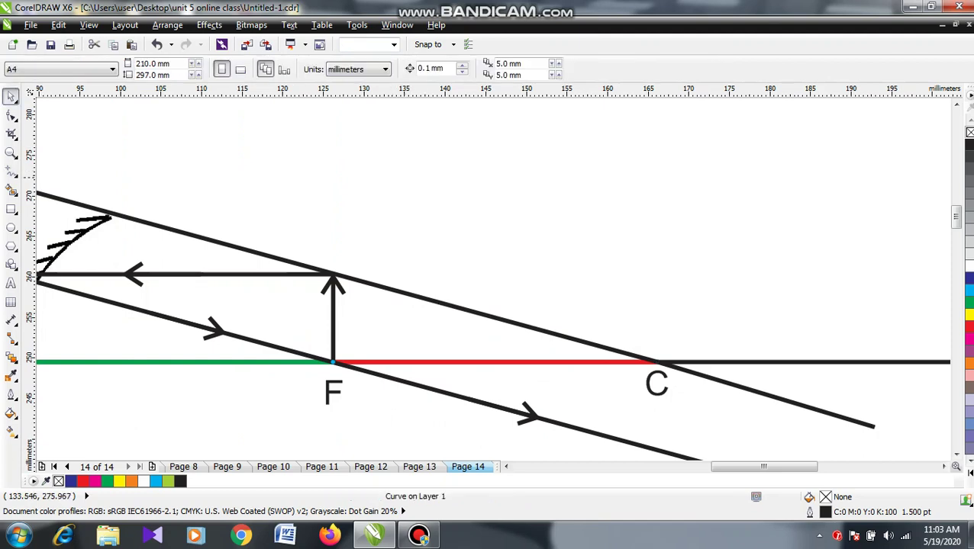
left_click(10, 171)
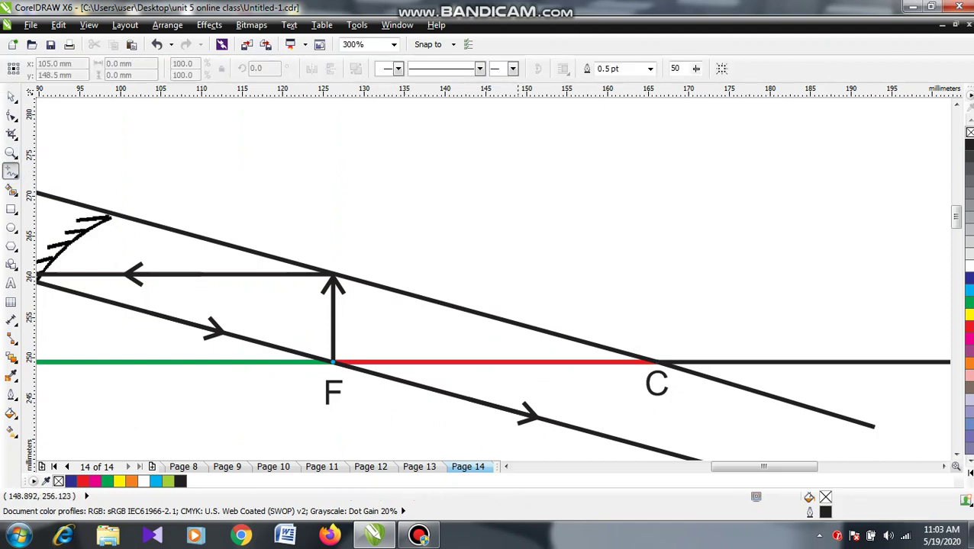
left_click(508, 321)
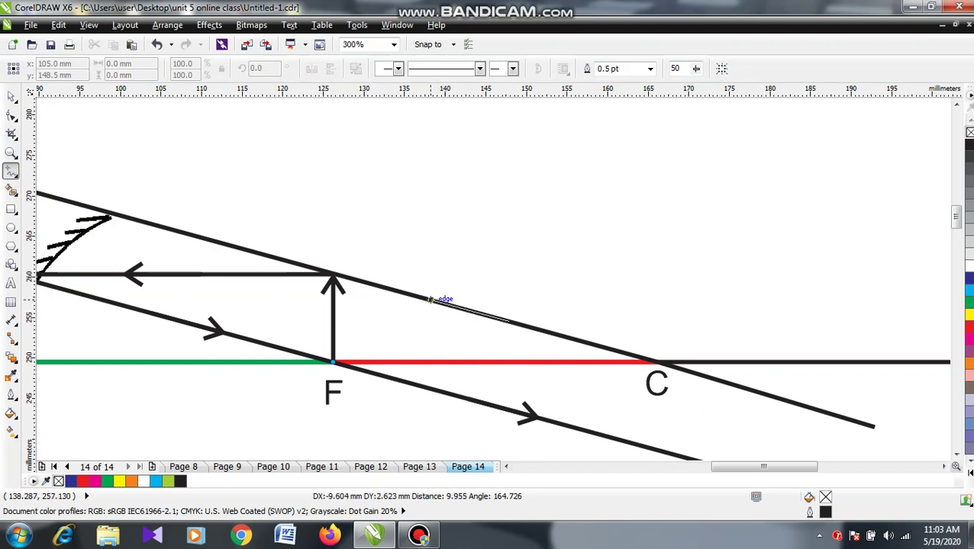
left_click(429, 299)
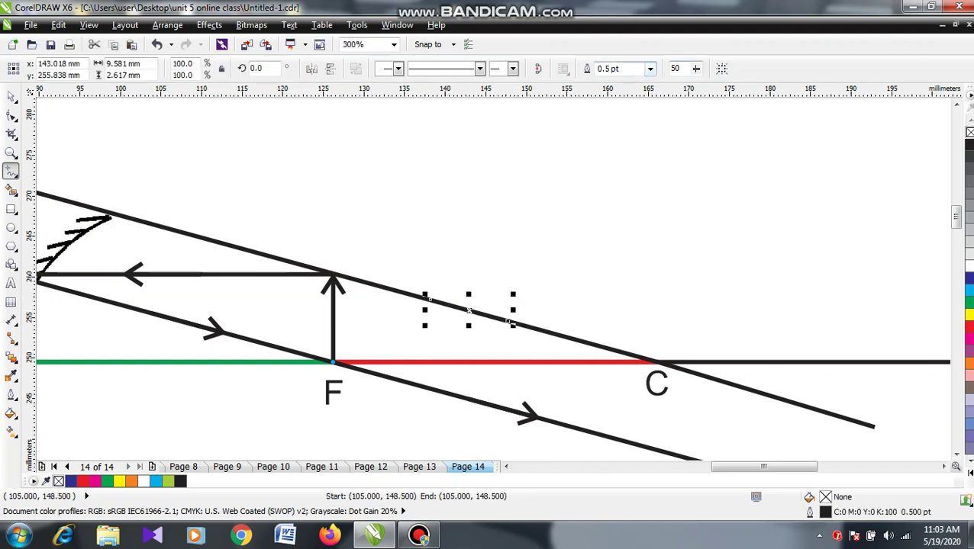
left_click(650, 69)
left_click(616, 128)
left_click(513, 69)
left_click(541, 95)
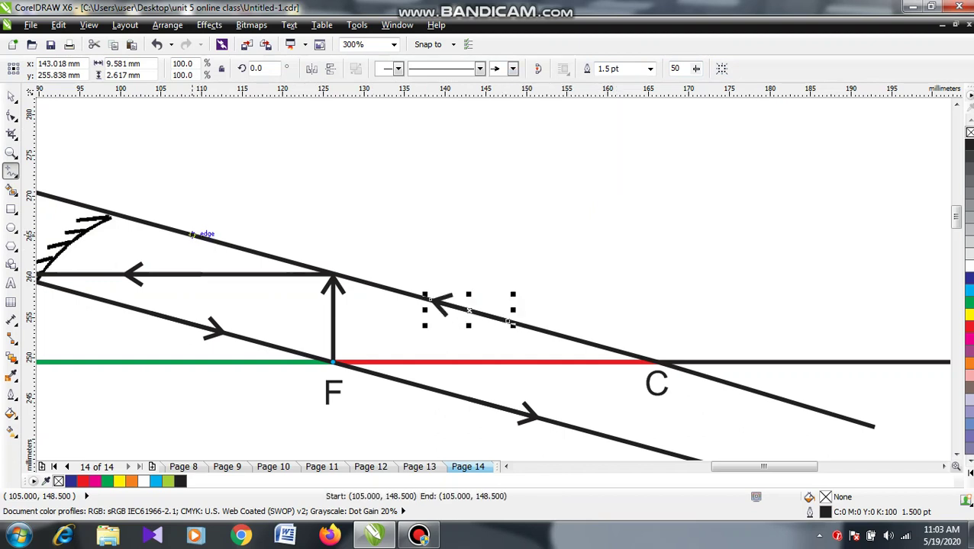
Add a 1.5 pt direction arrow about 9 mm long on the upper ray near the mirror, pointing away from the mirror.
scroll(241, 262, "down", 1)
scroll(189, 244, "up", 1)
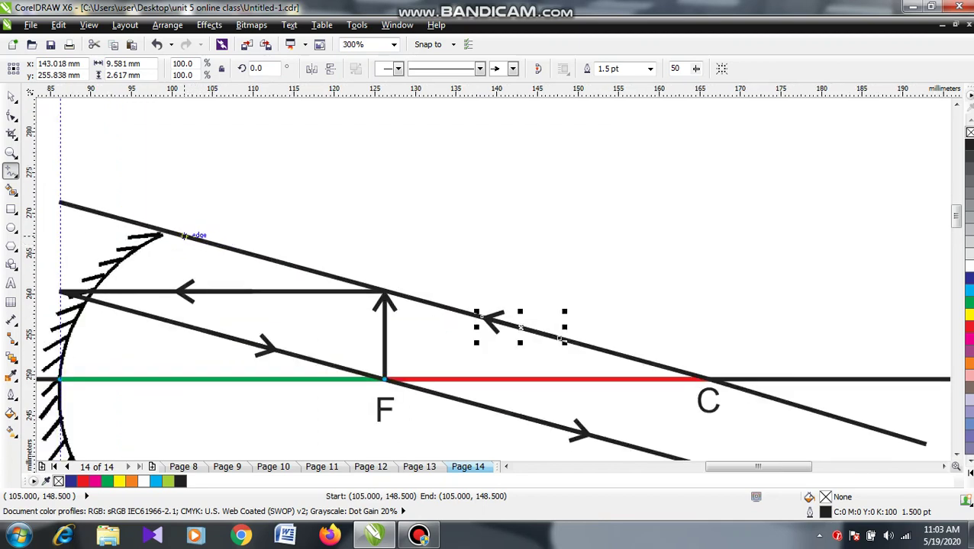
left_click(170, 233)
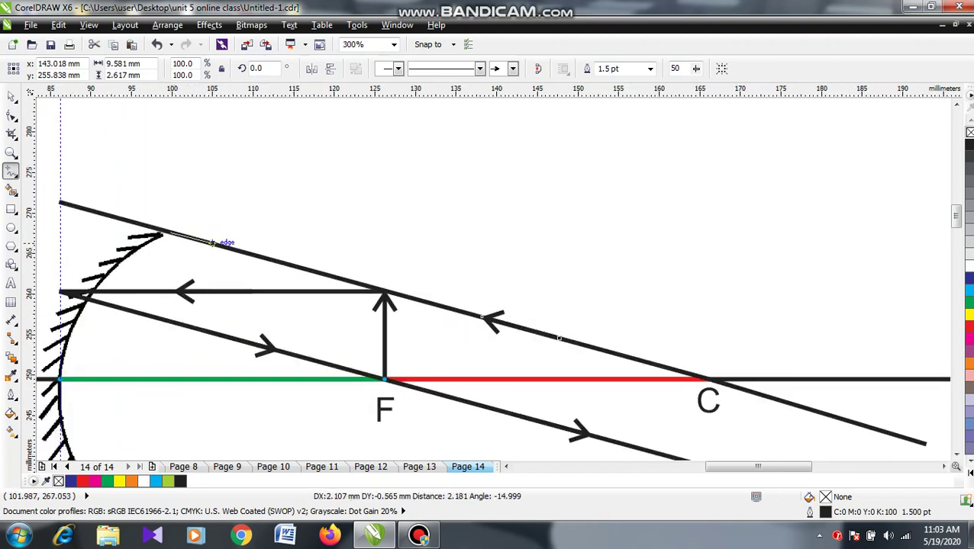
left_click_drag(212, 242, 247, 251)
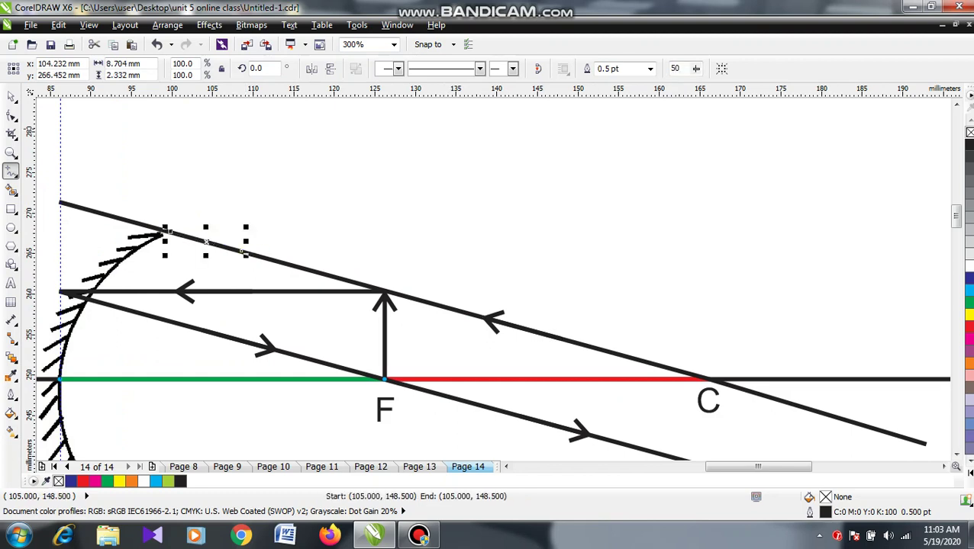
left_click(650, 69)
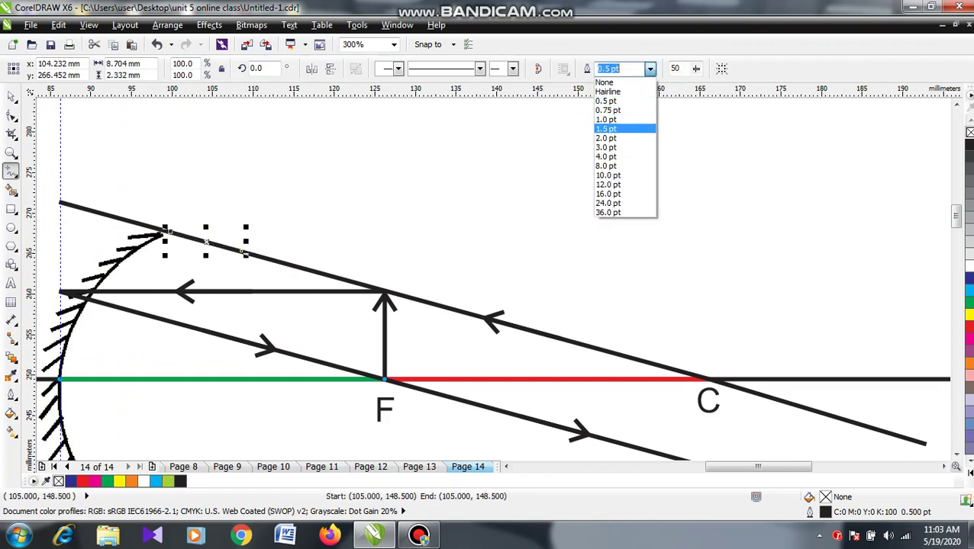
left_click(610, 129)
left_click(513, 68)
left_click(539, 96)
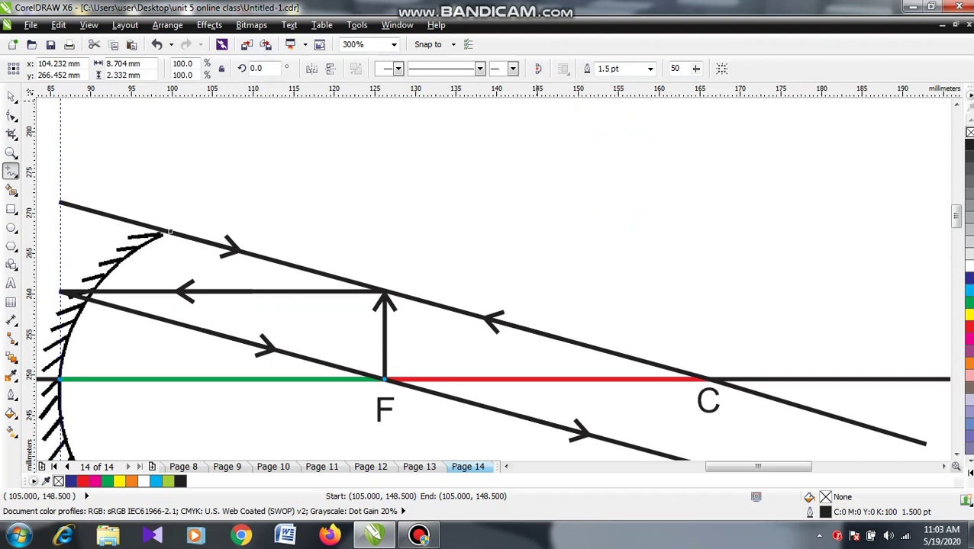
Add a 1.5 pt direction arrow about 8 mm long on the ray just beyond C, pointing away from the mirror.
scroll(453, 196, "down", 1)
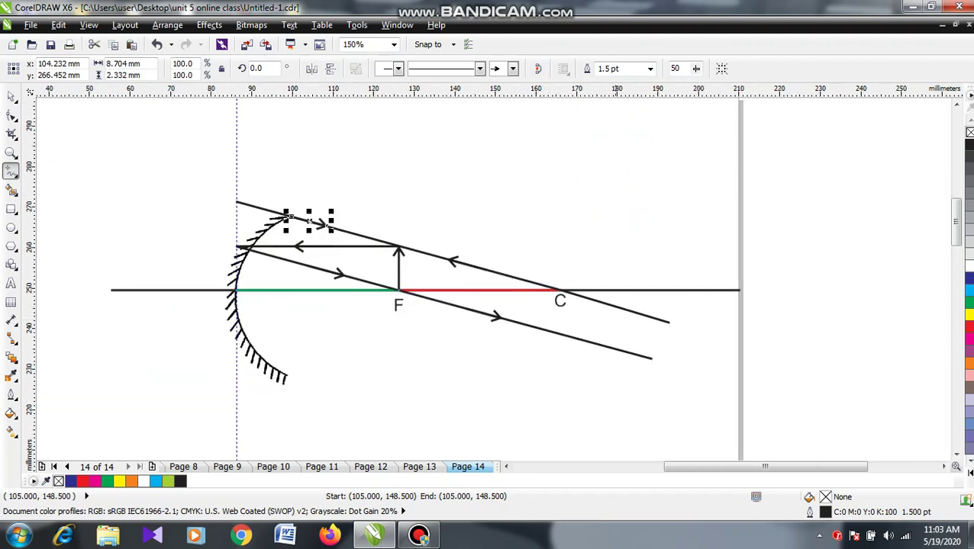
scroll(615, 311, "up", 1)
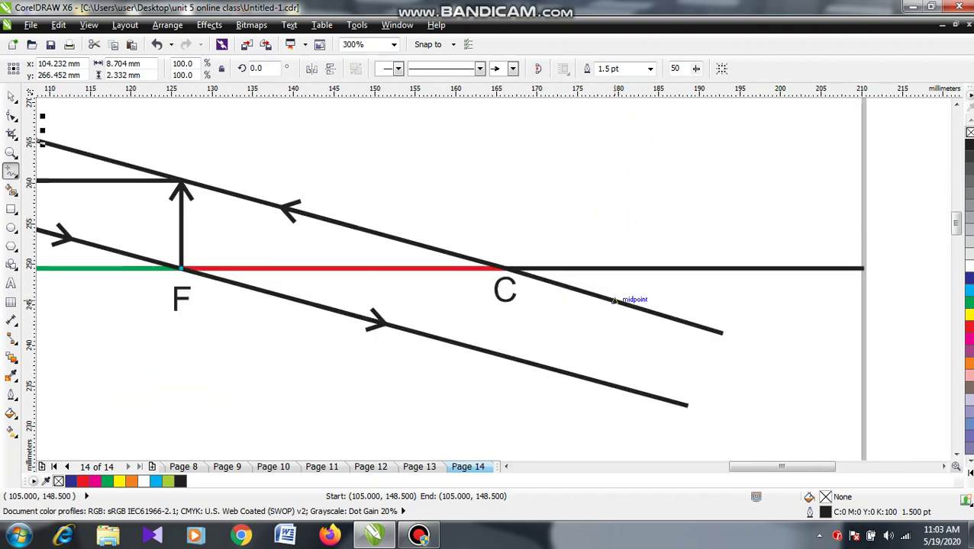
left_click(534, 277)
left_click(599, 296)
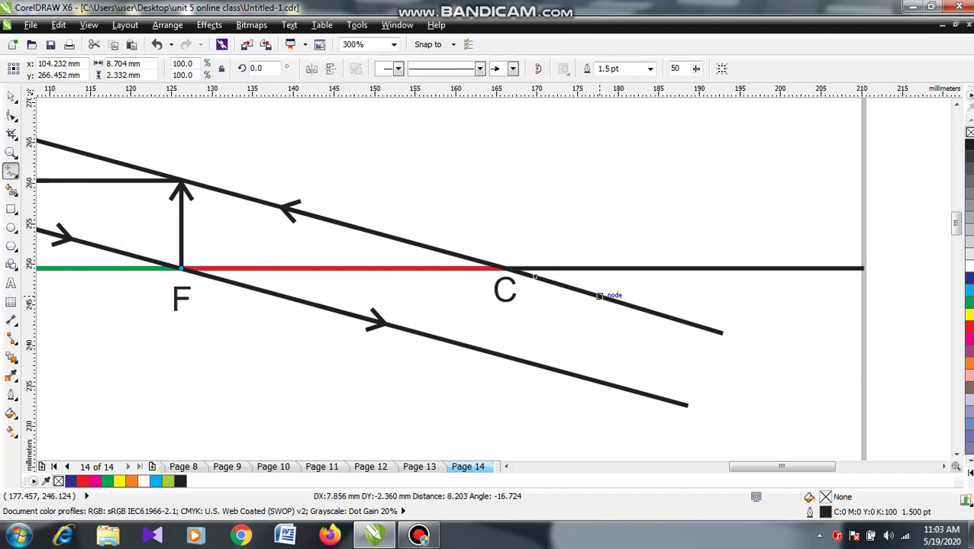
left_click(599, 295)
left_click(650, 69)
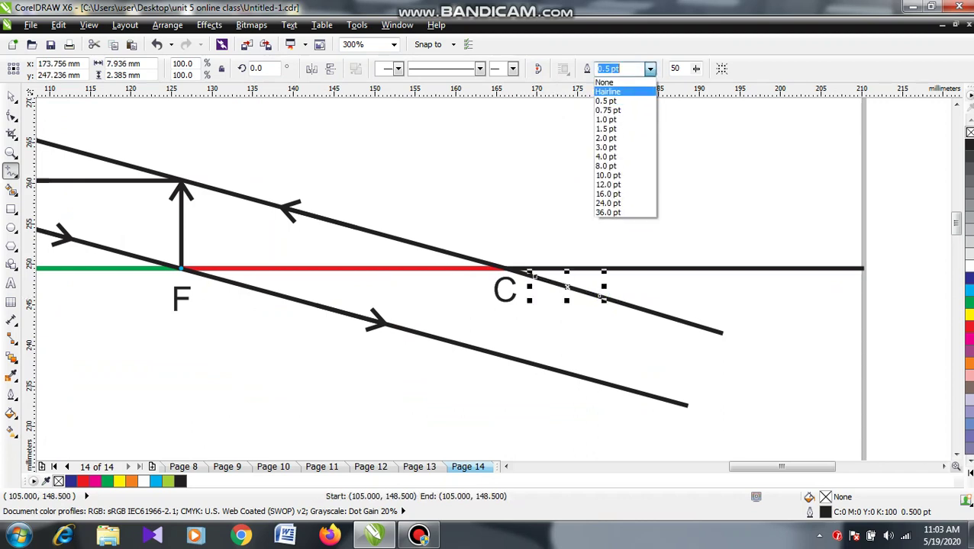
left_click(608, 129)
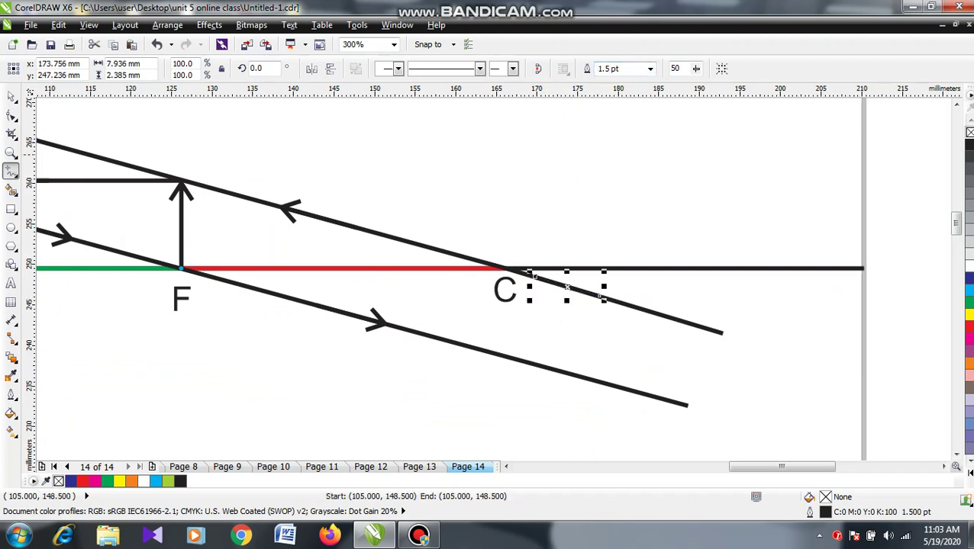
left_click(513, 68)
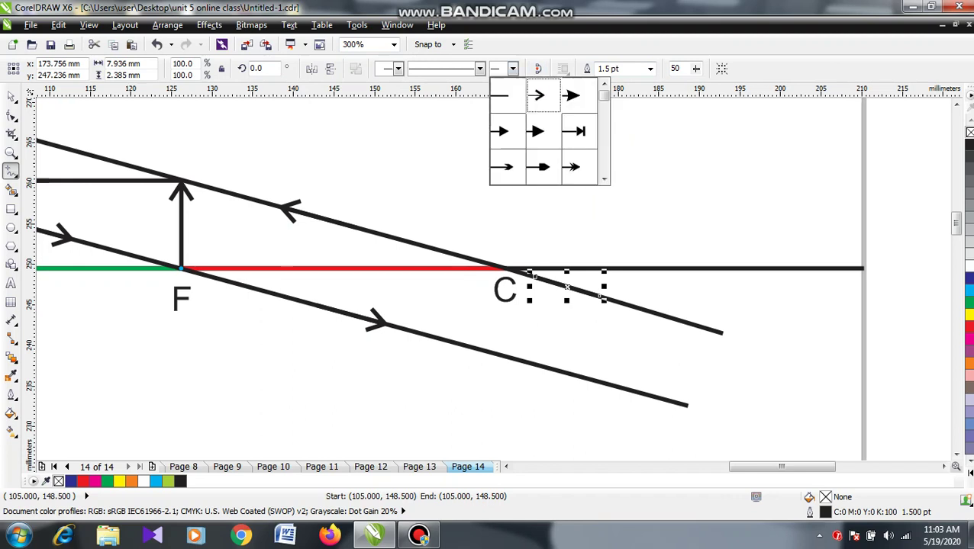
left_click(543, 96)
Examine the finished ray diagram, following both reflected rays from the mirror through F and C.
scroll(559, 174, "down", 1)
scroll(583, 264, "up", 1)
scroll(569, 264, "down", 1)
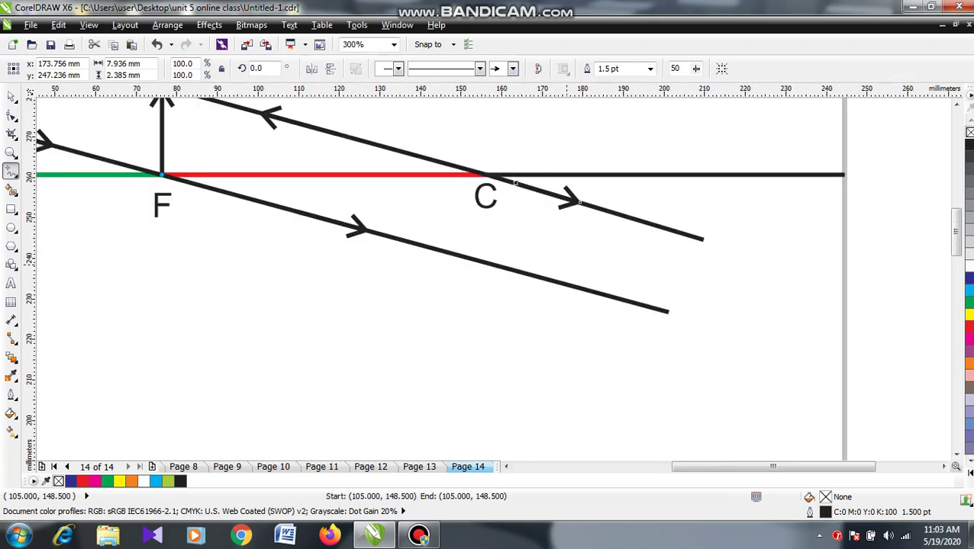
scroll(385, 176, "up", 1)
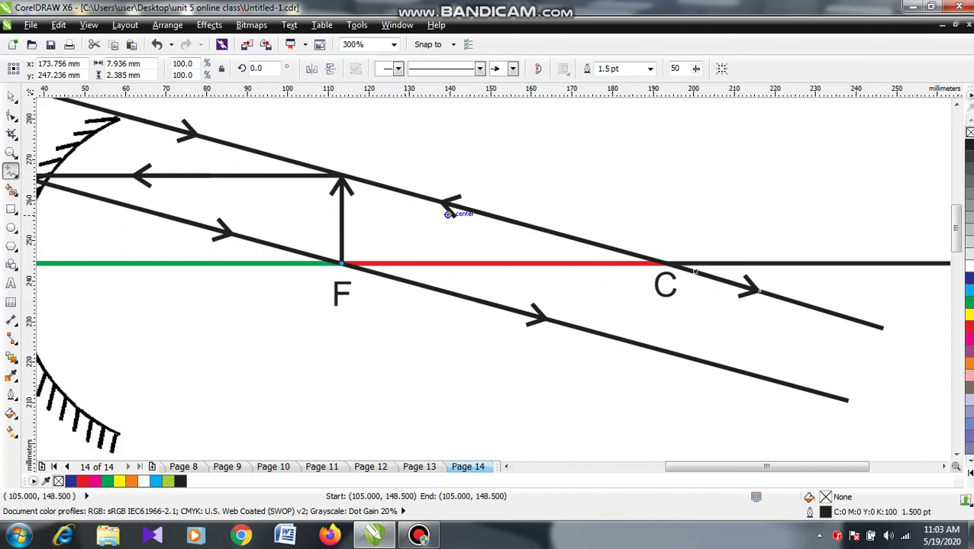
scroll(446, 210, "down", 2)
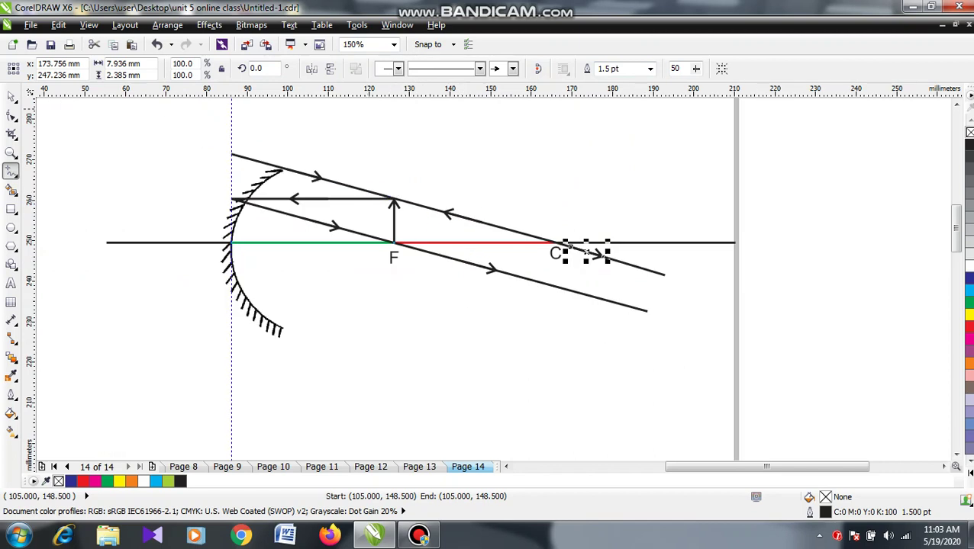
scroll(549, 170, "up", 1)
scroll(577, 176, "down", 1)
scroll(577, 176, "up", 1)
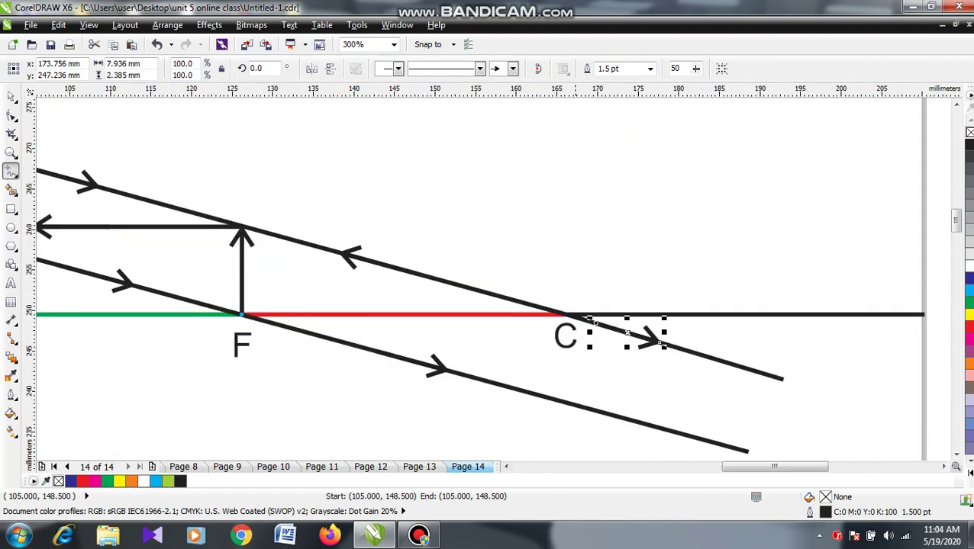
scroll(578, 176, "down", 1)
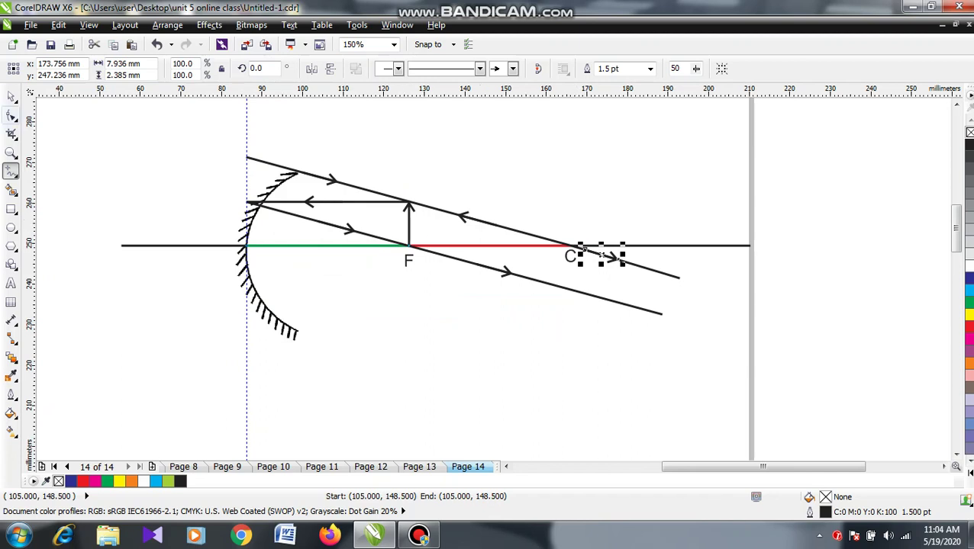
left_click(11, 96)
left_click(343, 308)
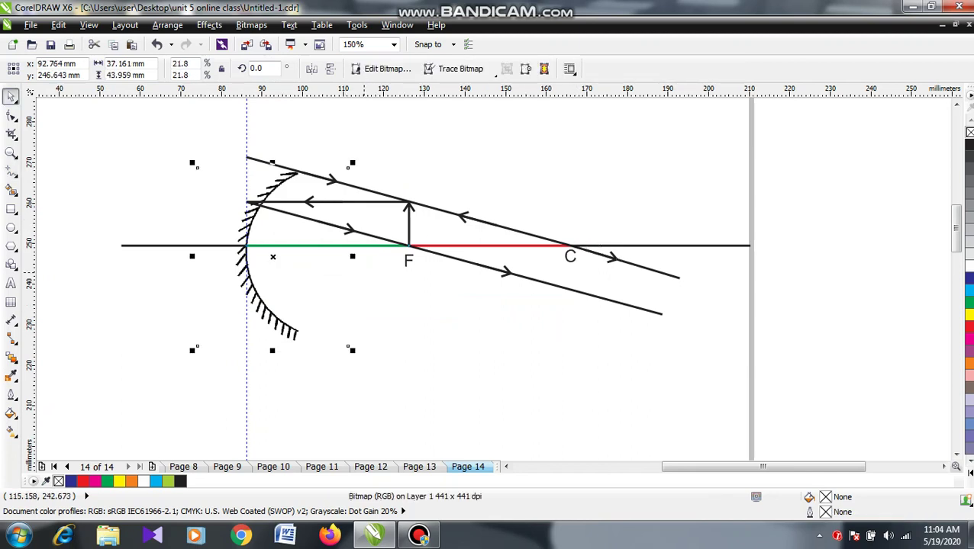
scroll(364, 271, "up", 1)
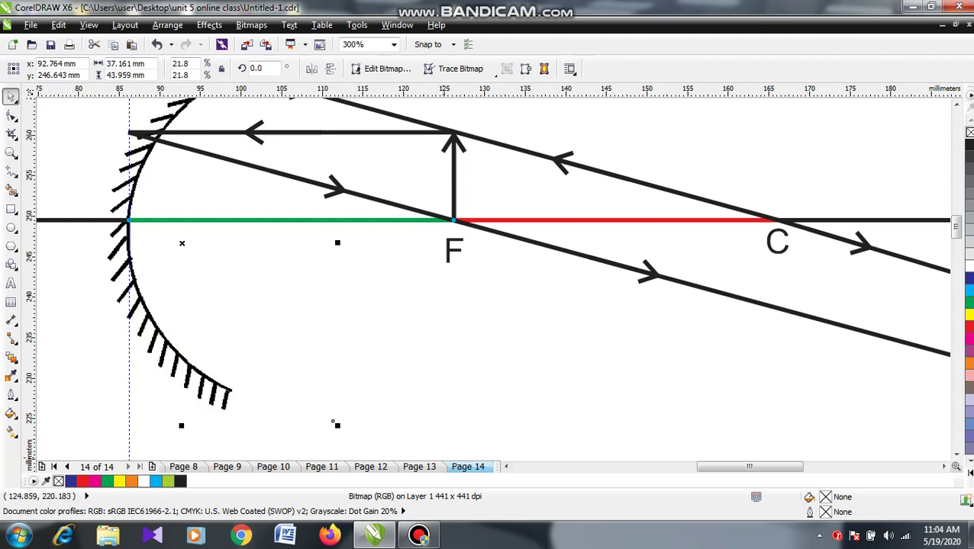
left_click_drag(750, 466, 756, 467)
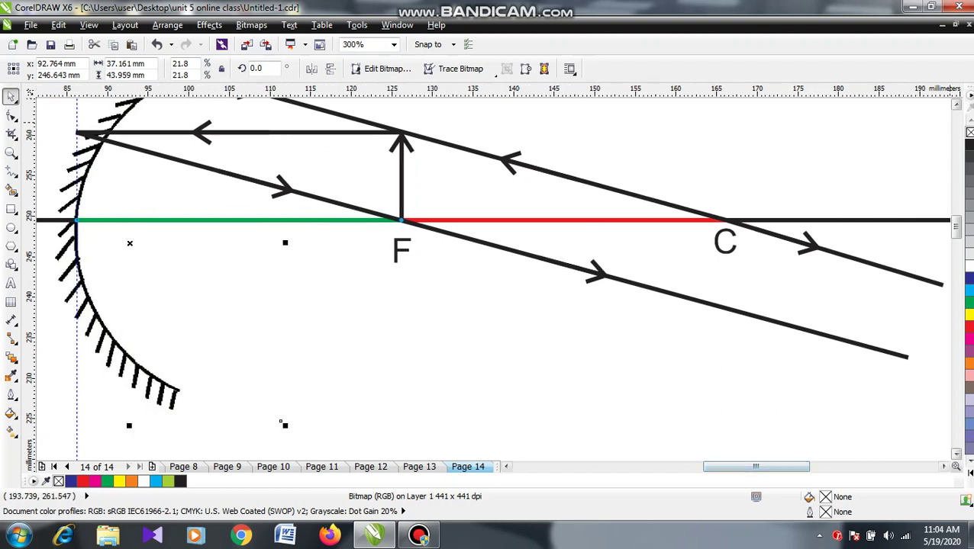
left_click(956, 105)
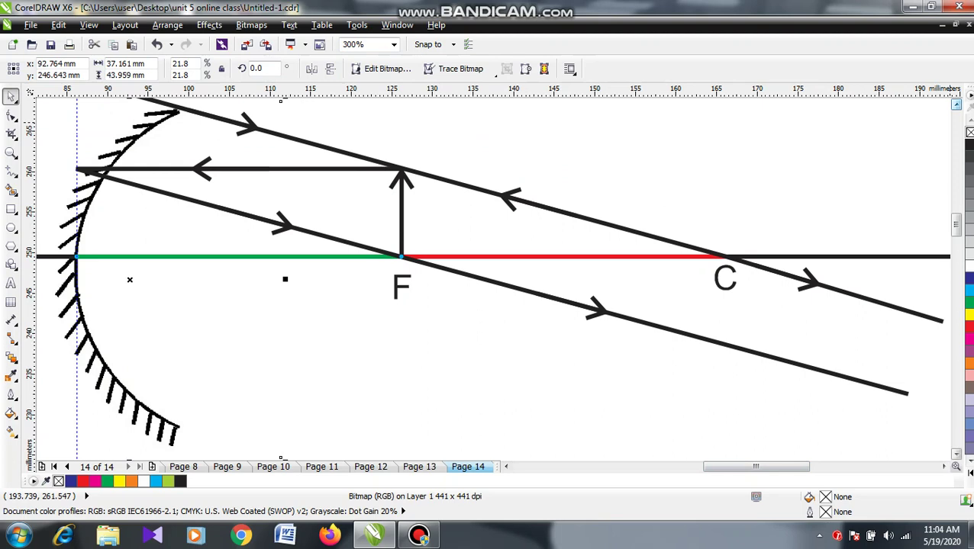
left_click(956, 104)
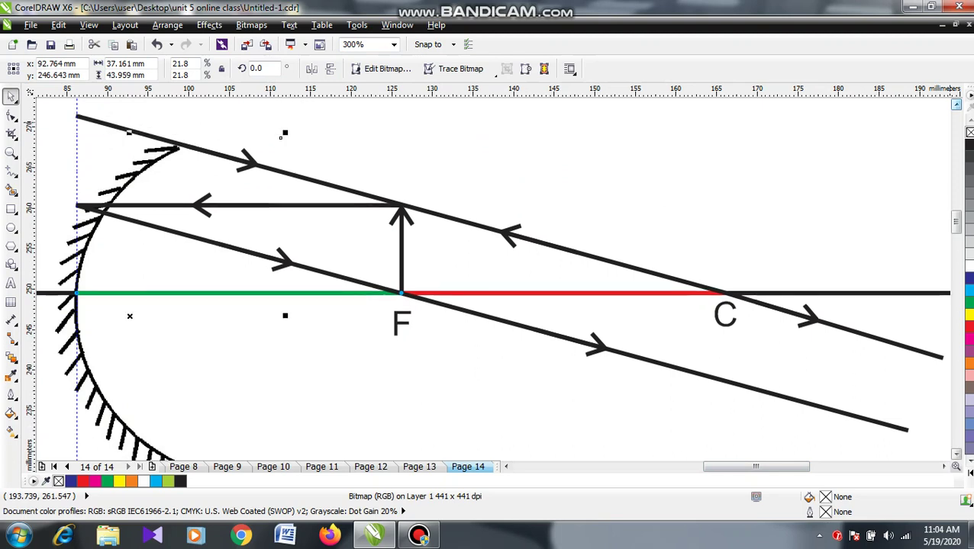